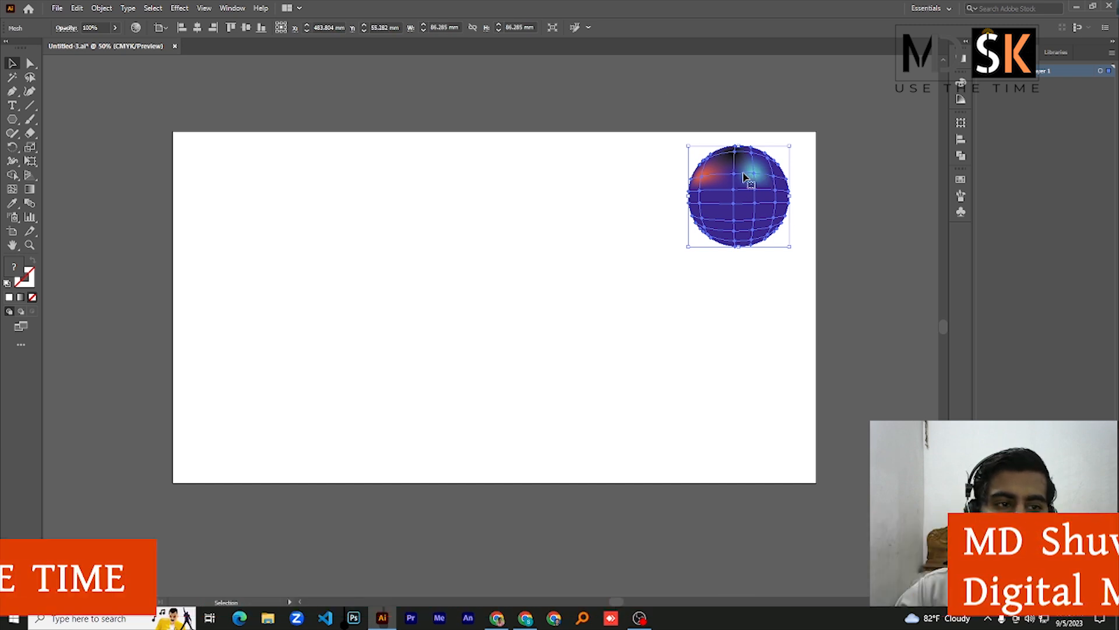
left_click(635, 175)
left_click(743, 204)
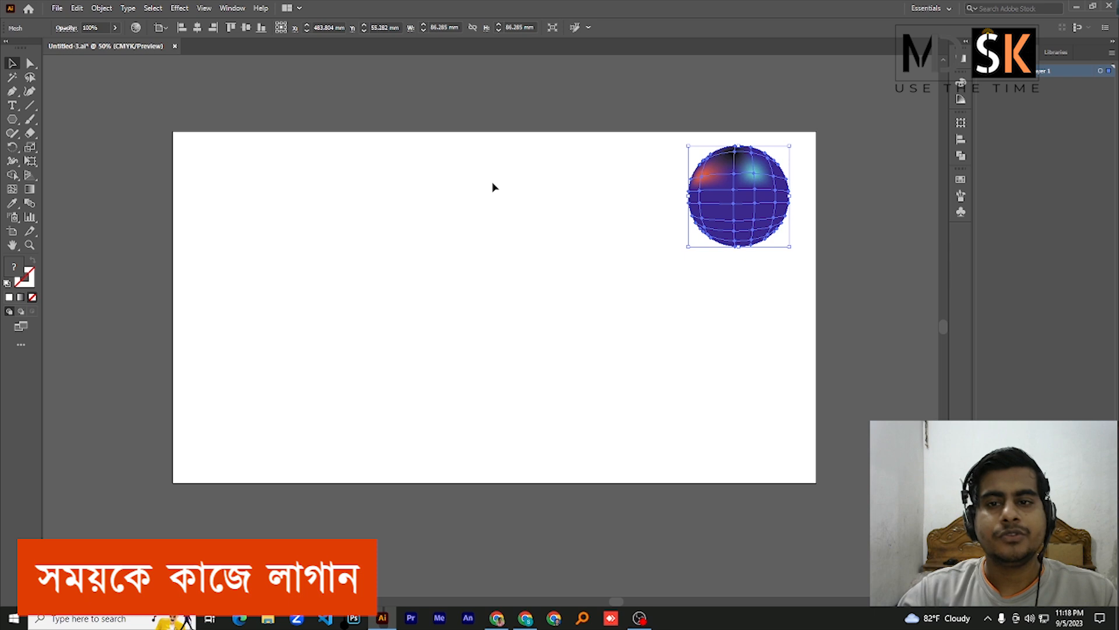
- Draw a circle about 153 mm in diameter with the Ellipse tool on the empty left half of the artboard
left_click(7, 120)
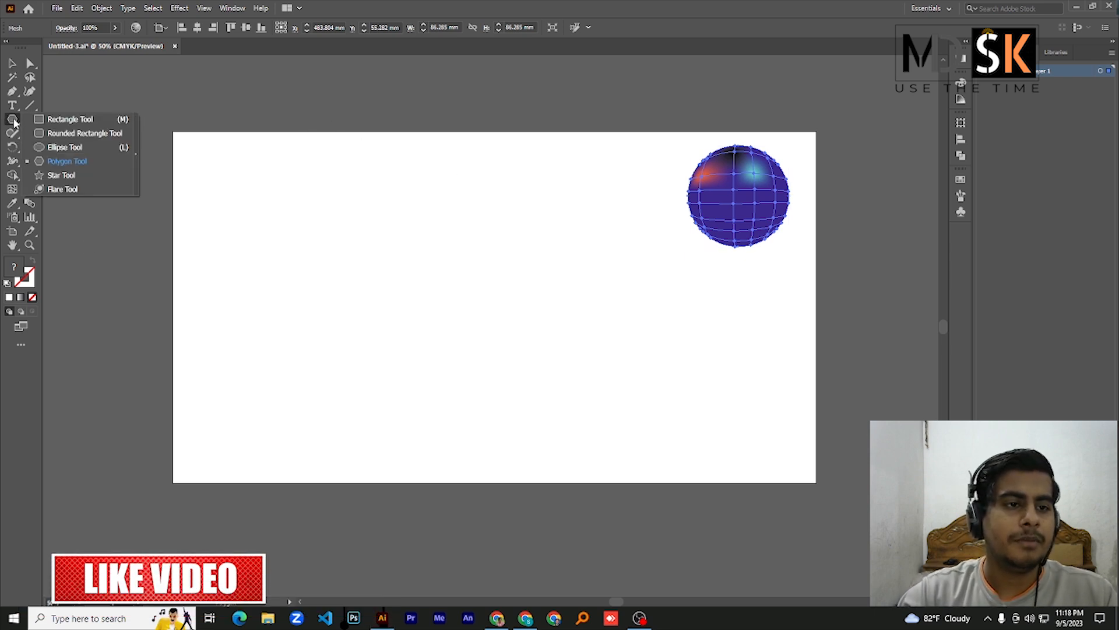
left_click(65, 146)
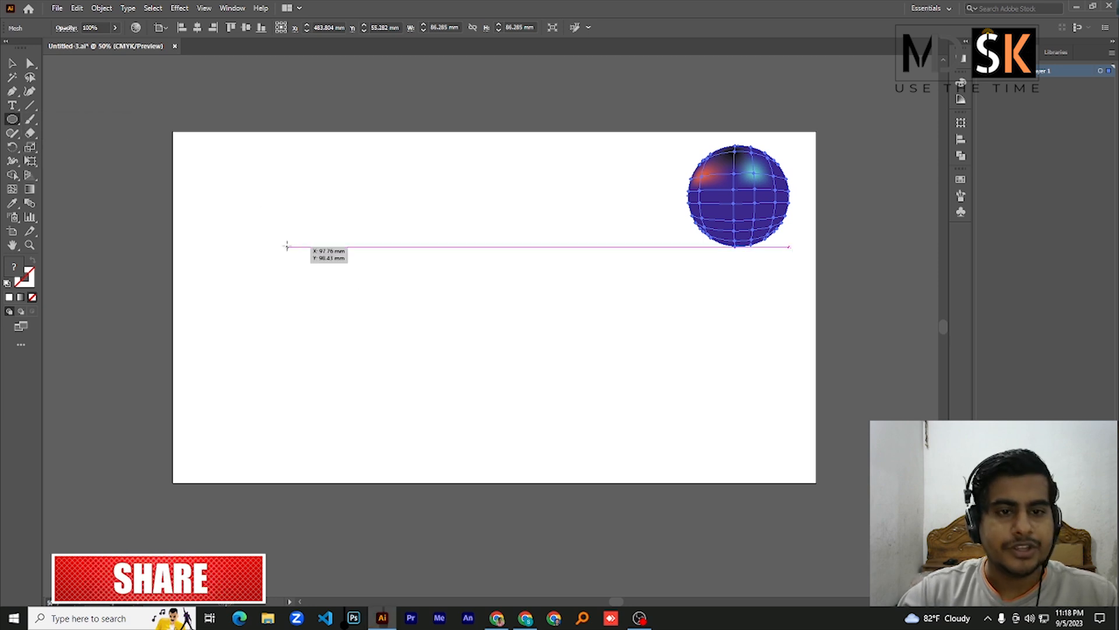
left_click_drag(267, 219, 436, 352)
scroll(318, 325, "up", 2)
scroll(320, 300, "down", 2)
scroll(239, 227, "up", 1)
scroll(239, 226, "up", 1)
scroll(365, 282, "up", 1)
scroll(375, 257, "down", 3)
- Fill the circle with red and give it a black stroke
left_click(60, 29)
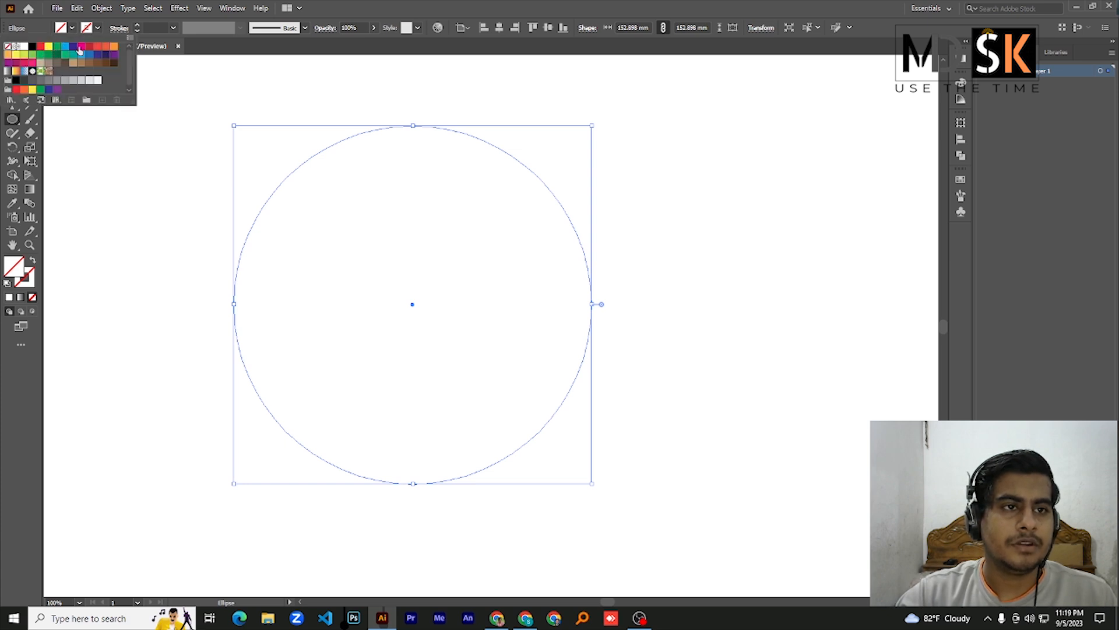
left_click(98, 47)
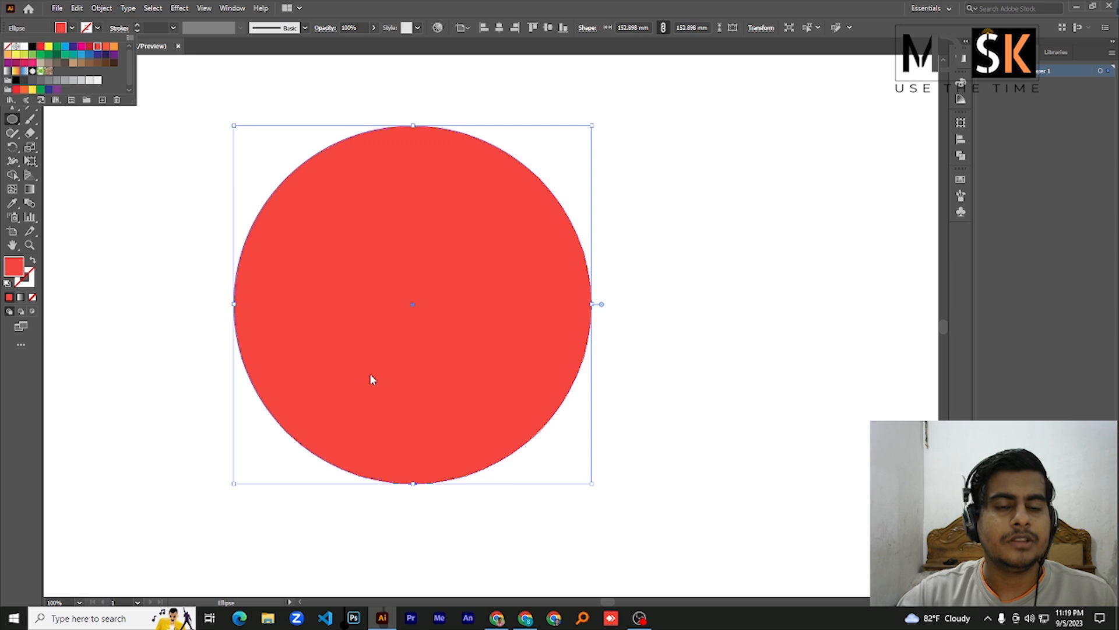
left_click(87, 29)
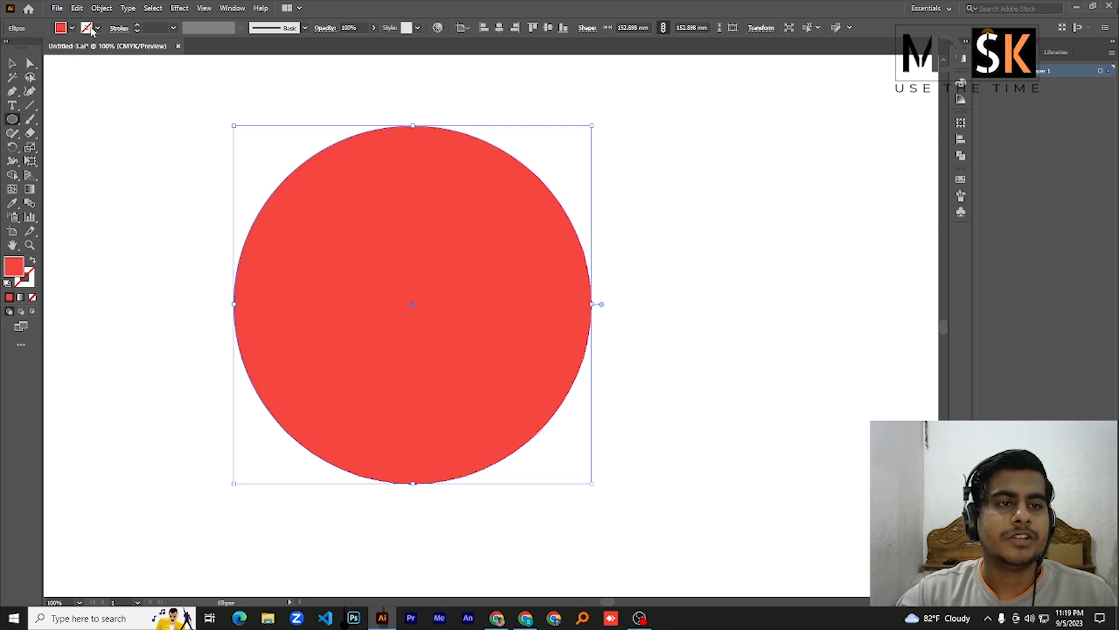
left_click(89, 29)
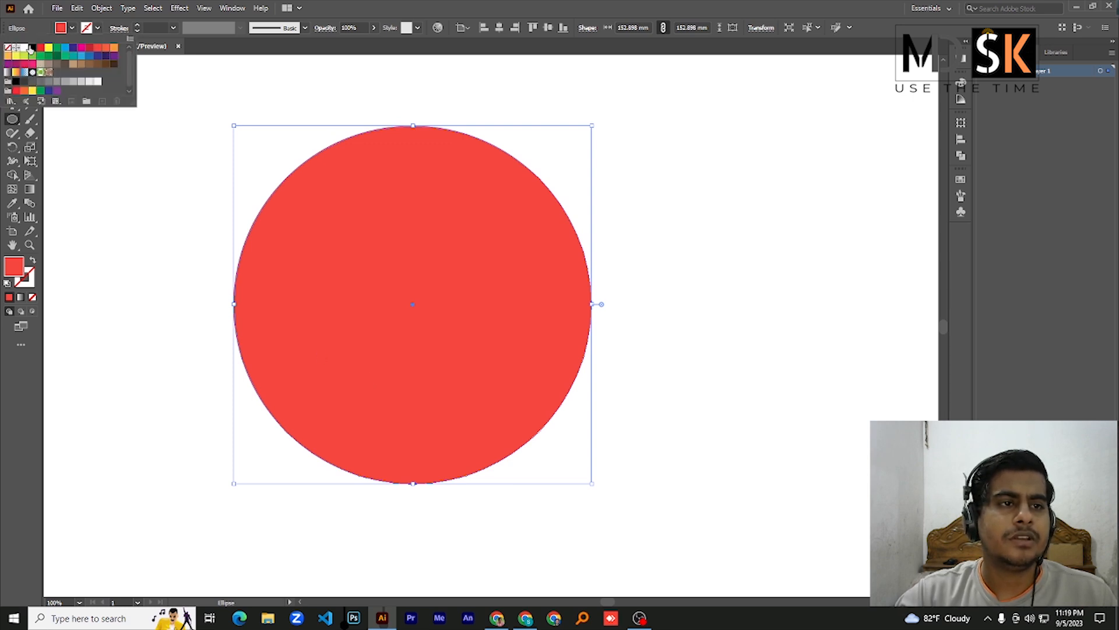
left_click(31, 49)
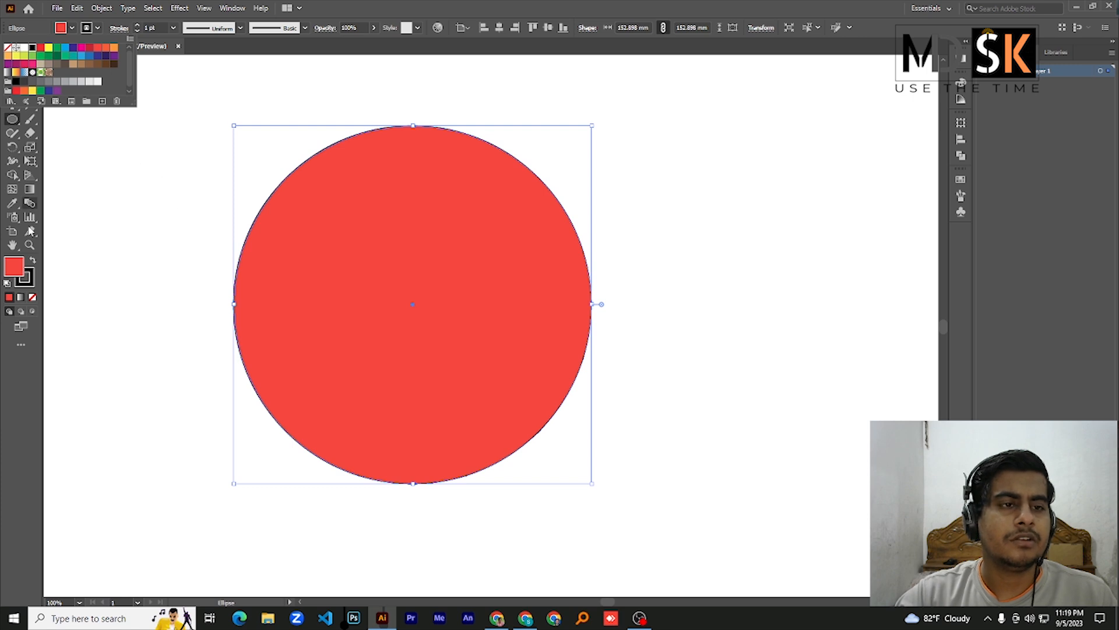
- Add four horizontal mesh lines to the circle with the Mesh tool, from points spaced down its left edge
left_click(13, 190)
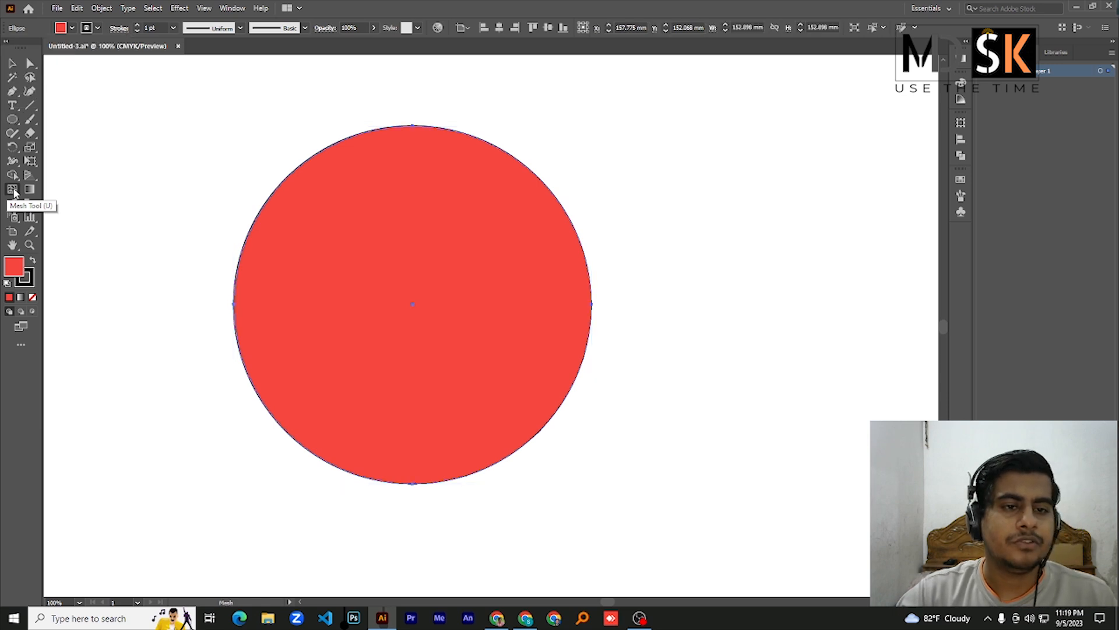
left_click(265, 209)
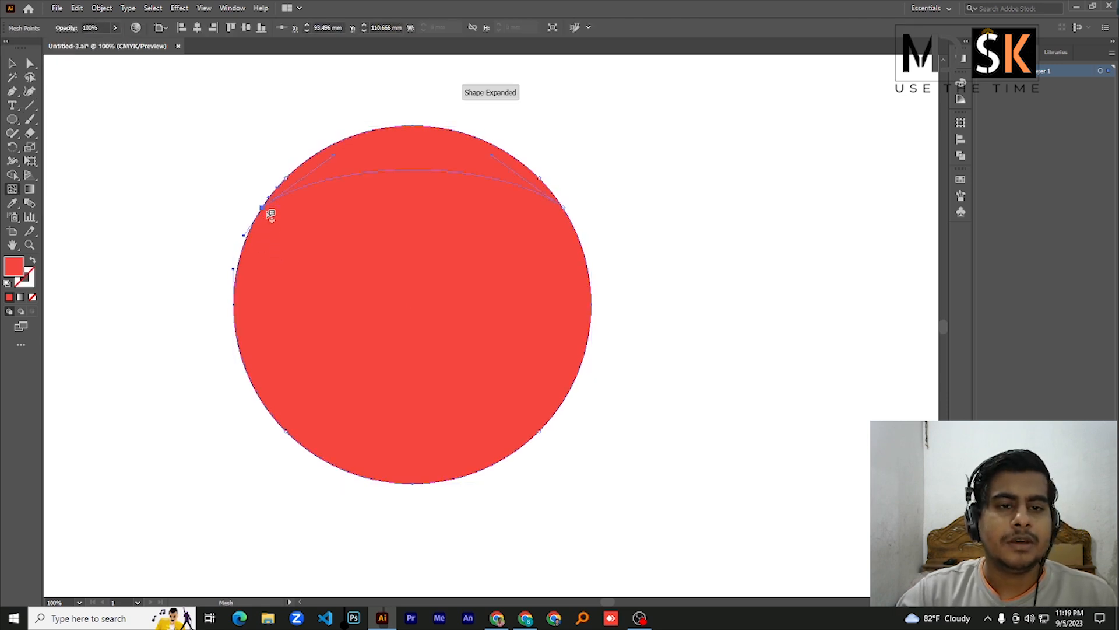
left_click(235, 300)
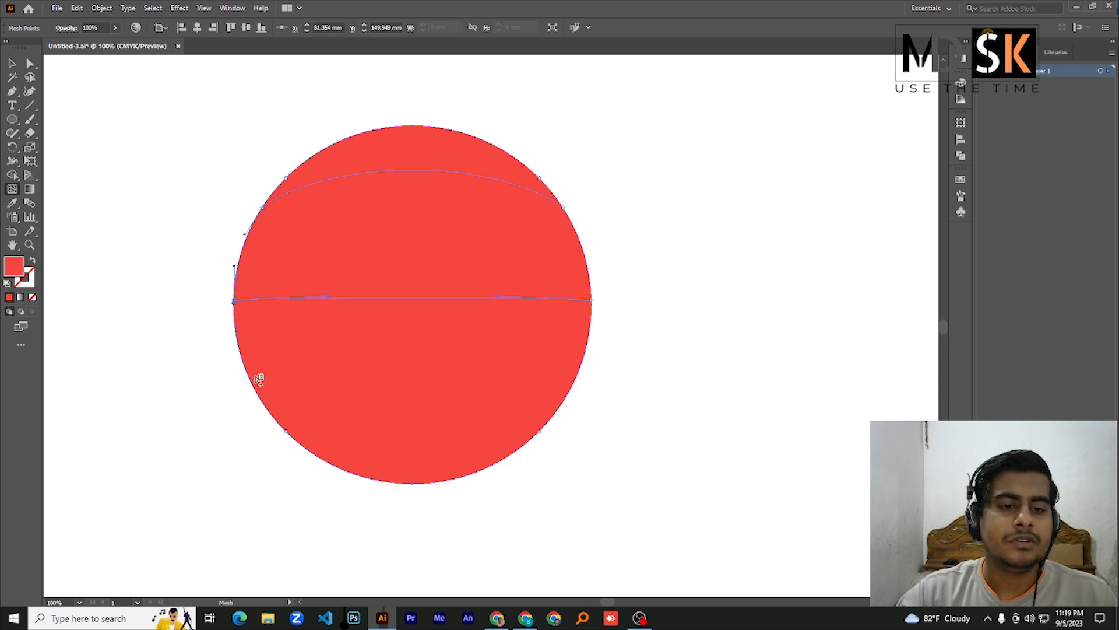
left_click(246, 352)
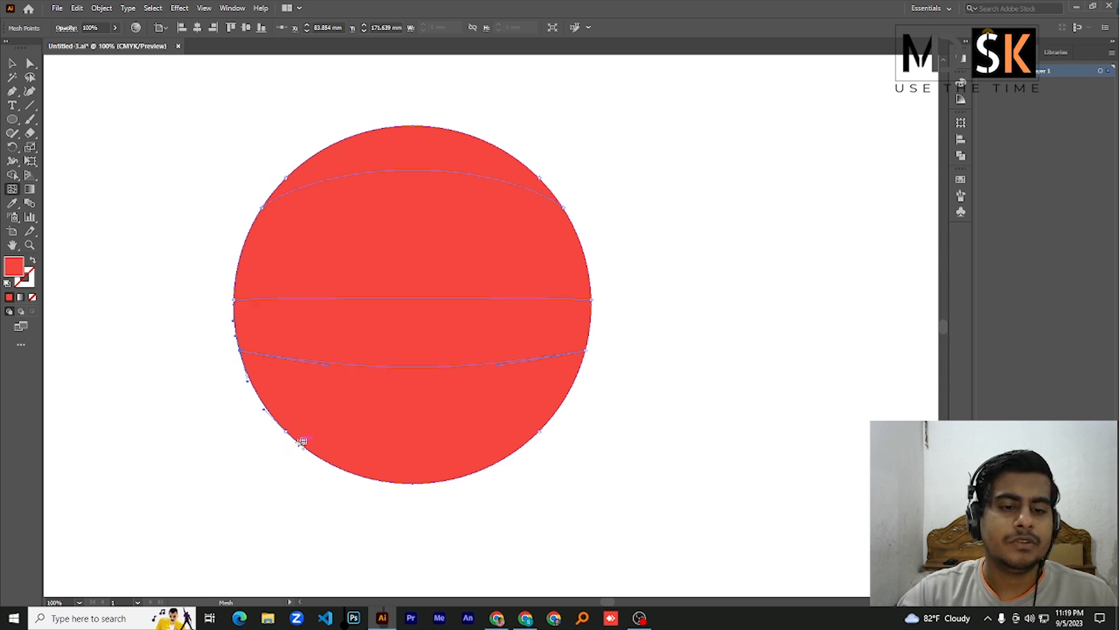
left_click(374, 481)
key("ctrl+z")
left_click(270, 411)
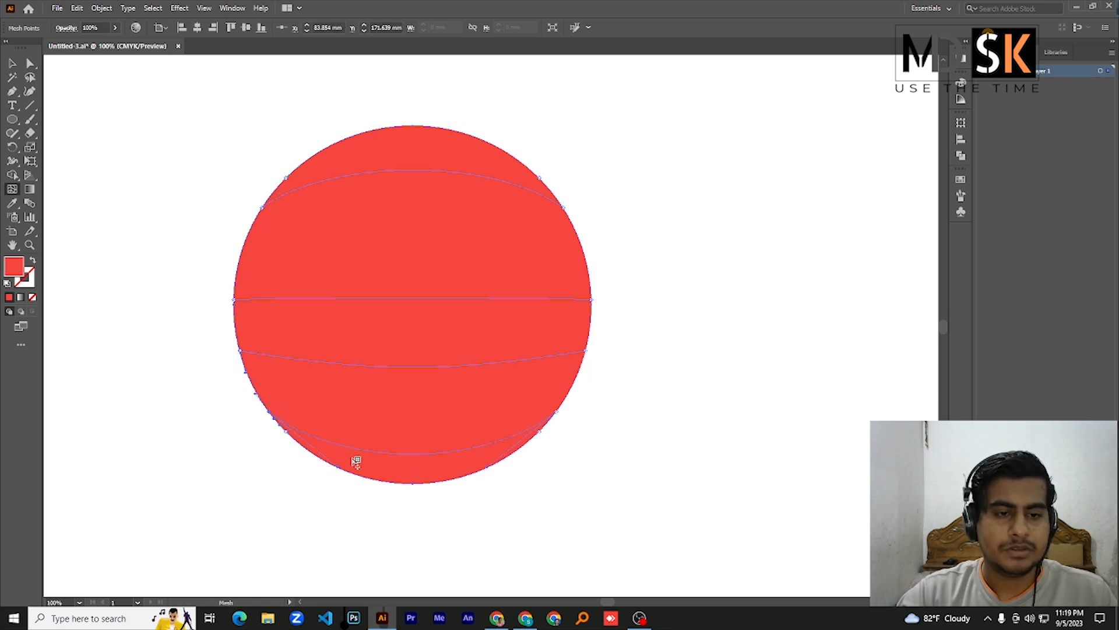
- Add more mesh points along the circle's lower edge and across its interior to form a dense grid of mesh lines
left_click(392, 482)
left_click(472, 475)
left_click(572, 387)
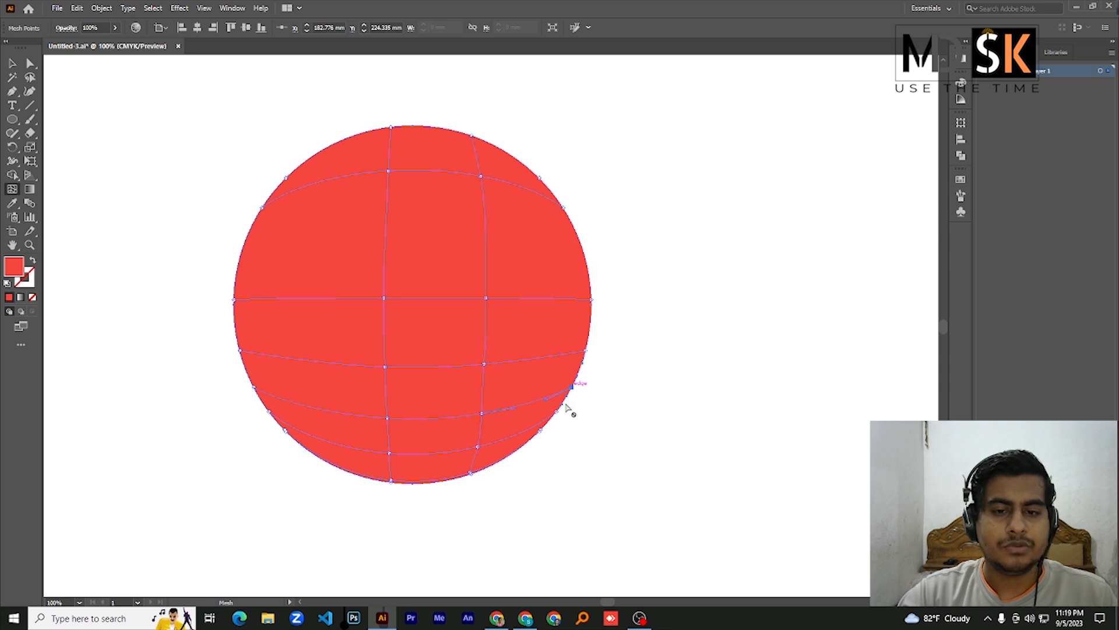
left_click(435, 237)
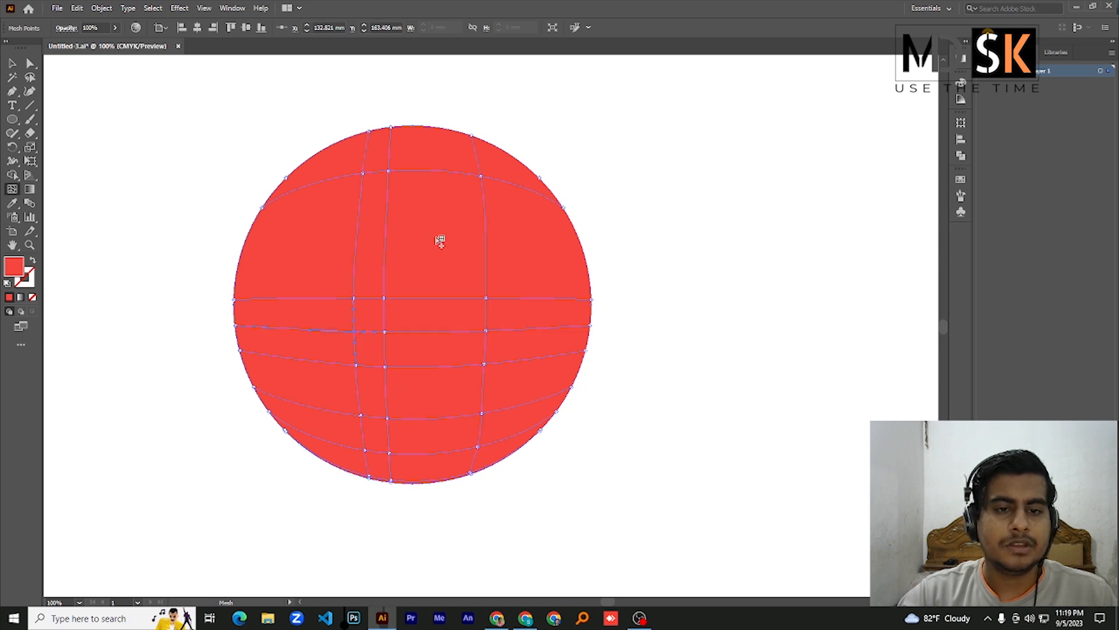
left_click(509, 209)
left_click(296, 267)
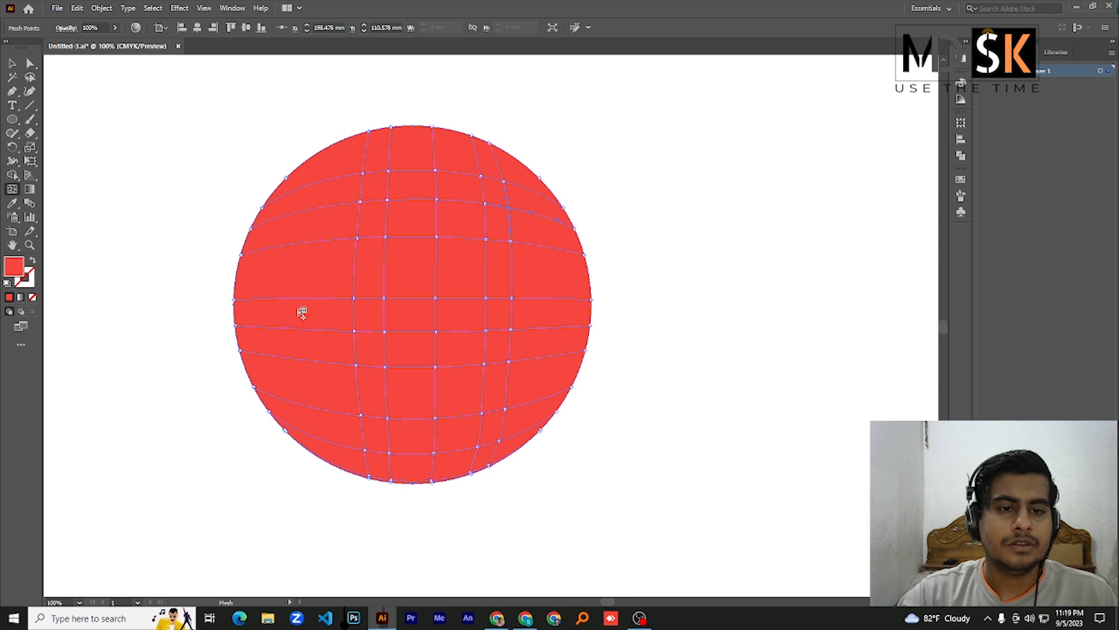
left_click(319, 288)
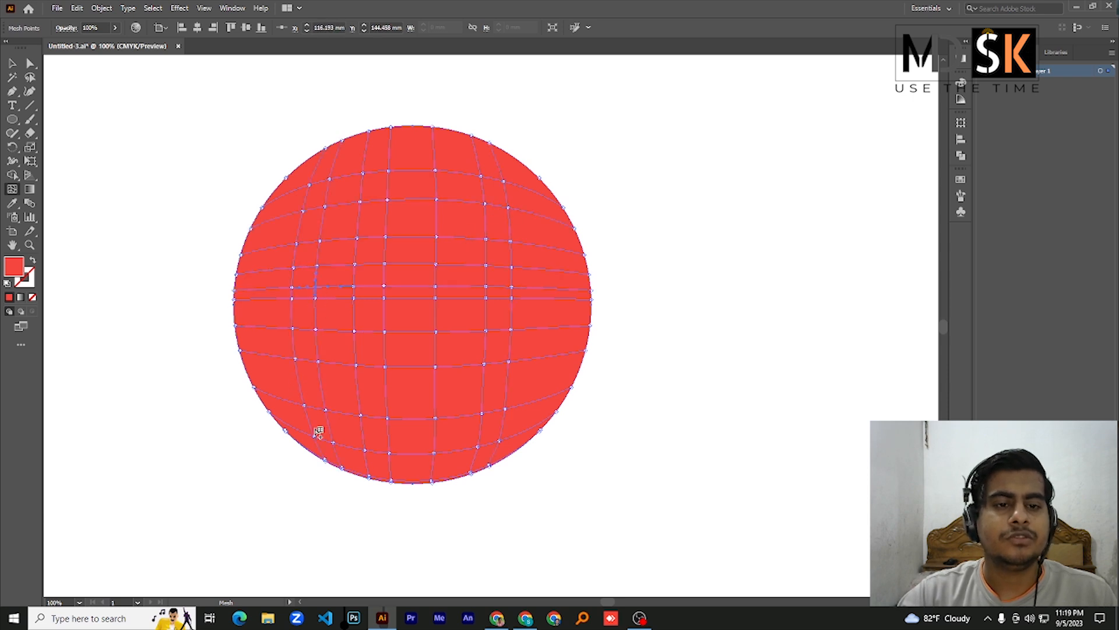
left_click(259, 339)
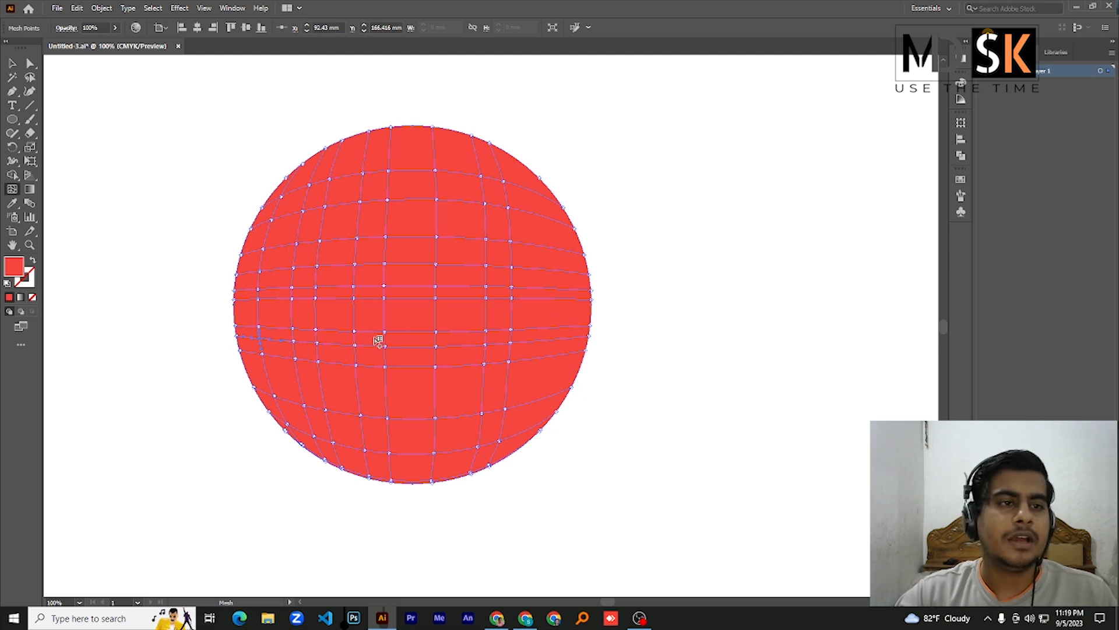
- Select the single mesh point near the circle's upper-left edge with Direct Selection and colour it near-black
left_click(11, 65)
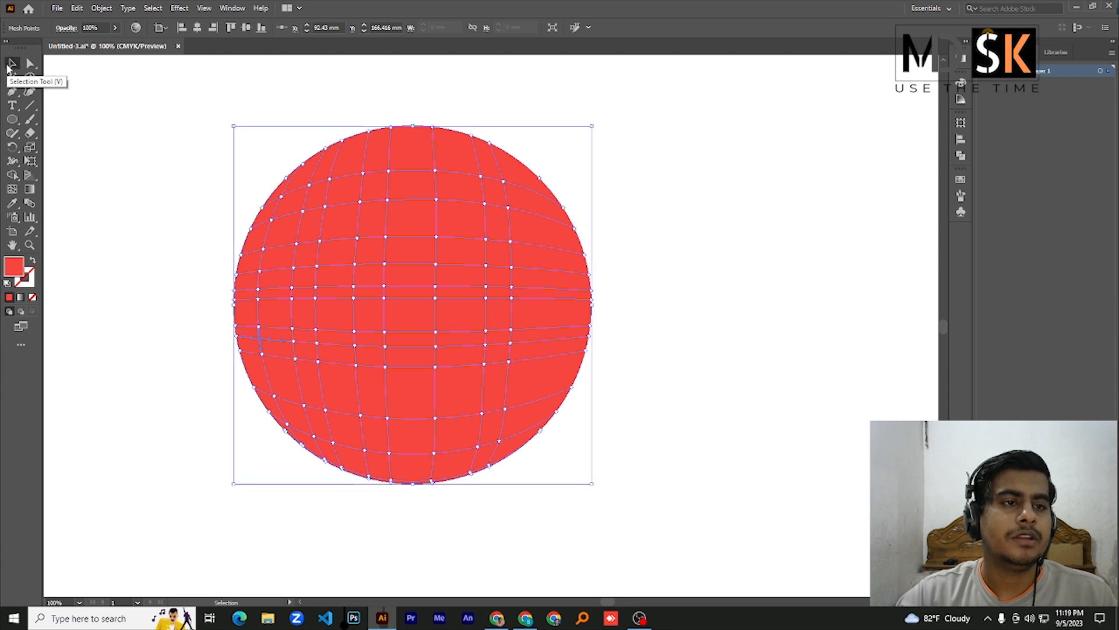
left_click(309, 185)
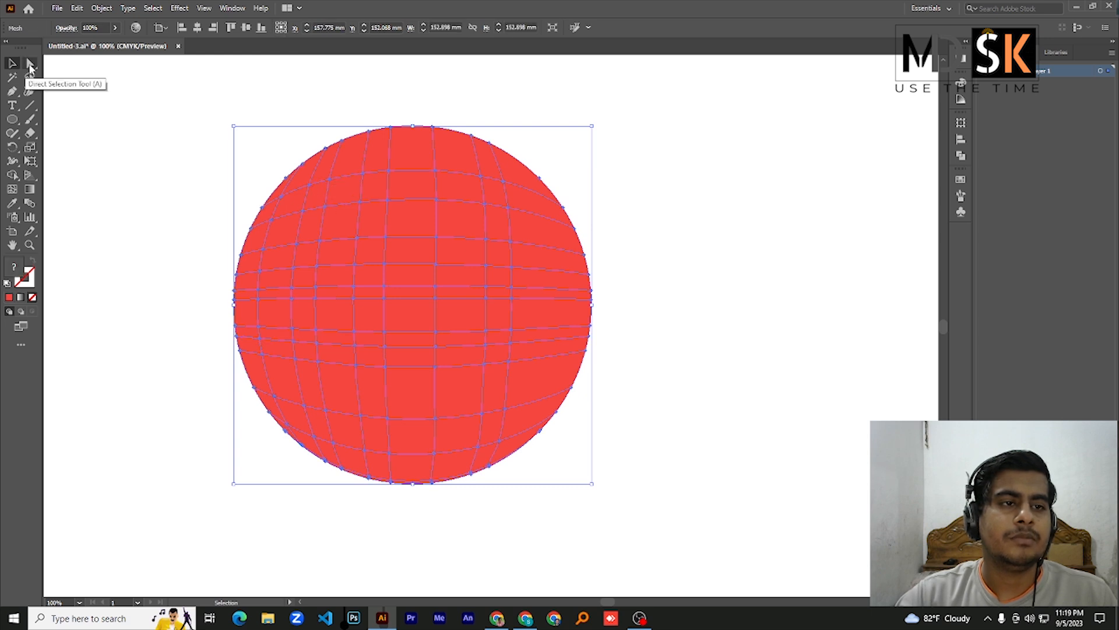
left_click(29, 65)
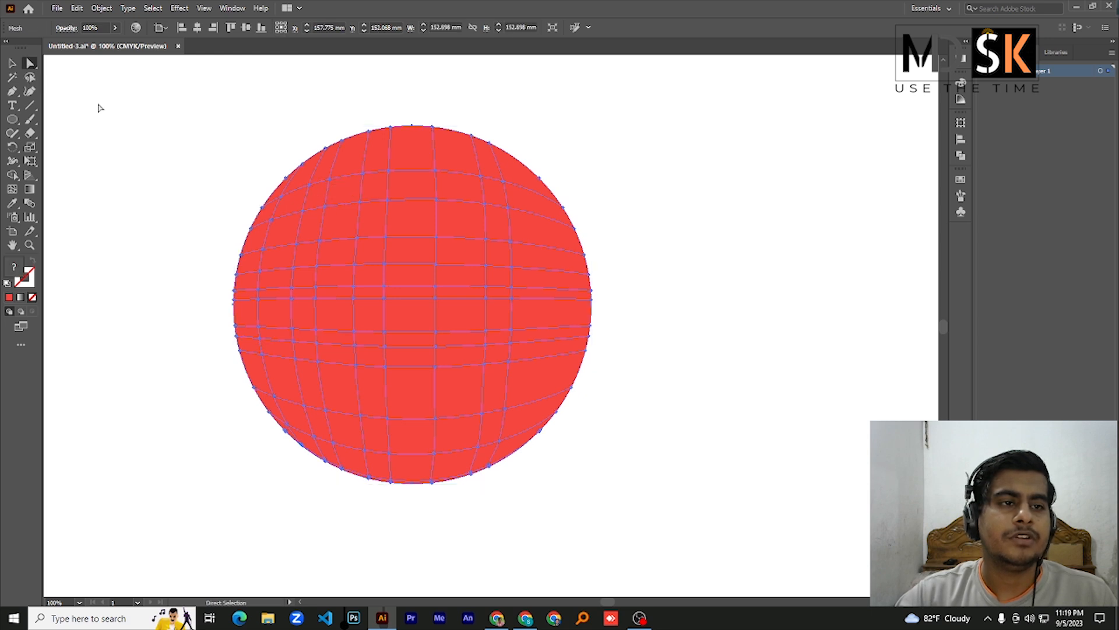
left_click(280, 197)
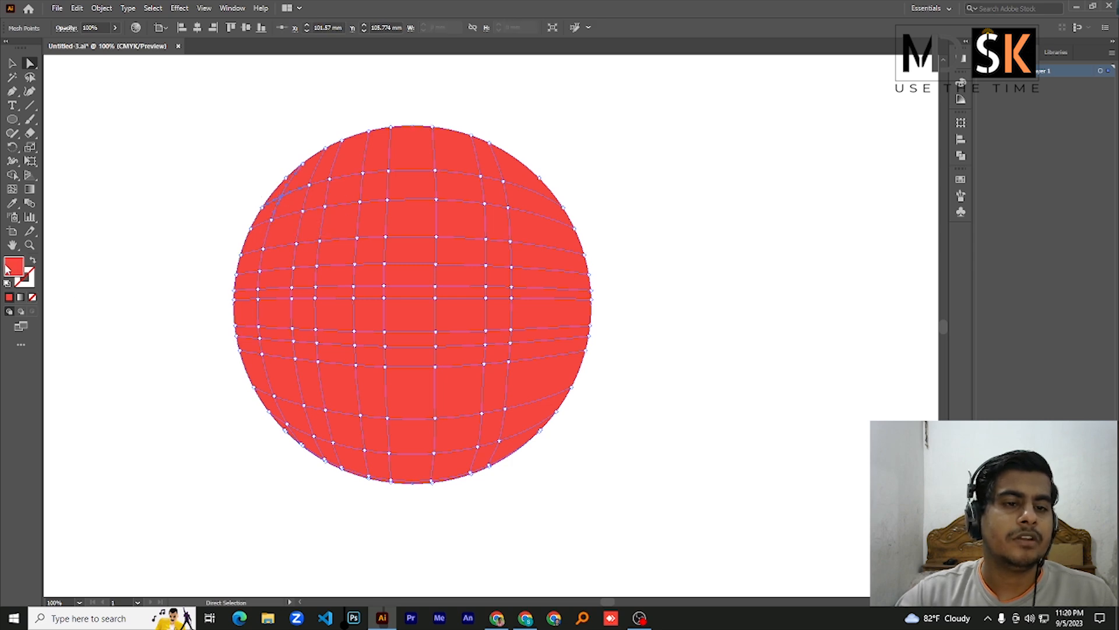
double_click(8, 268)
left_click_drag(677, 229, 680, 302)
left_click(855, 162)
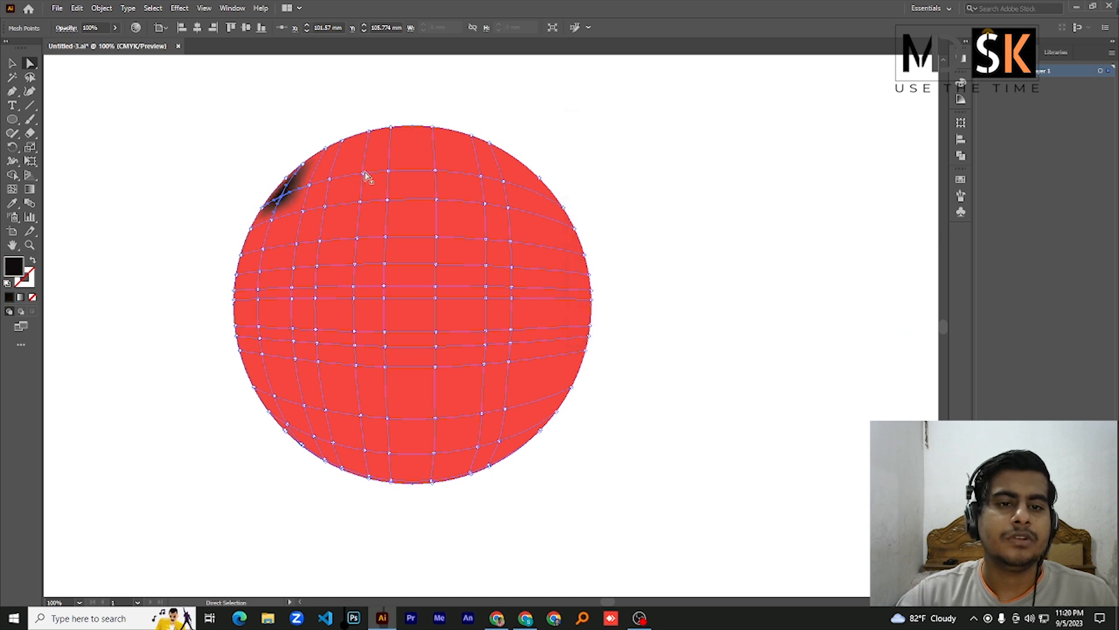
- Colour a mesh point on the topmost horizontal mesh line, between the dark spot and the circle's centre, blue
left_click(362, 174)
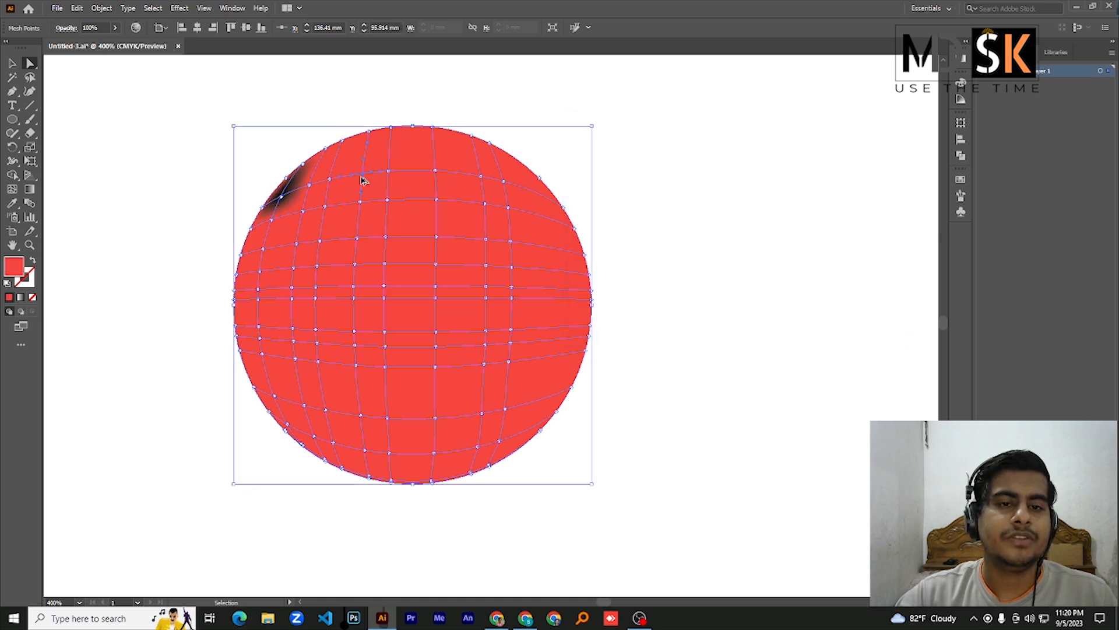
scroll(363, 180, "up", 7)
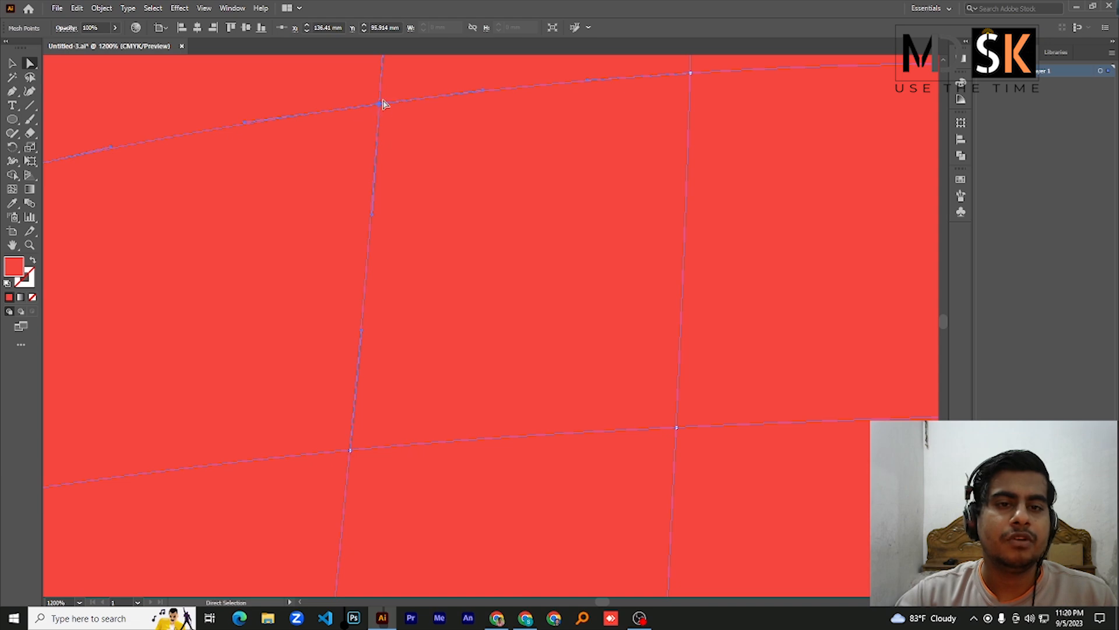
scroll(383, 116, "down", 9)
scroll(417, 168, "up", 2)
scroll(417, 167, "up", 1)
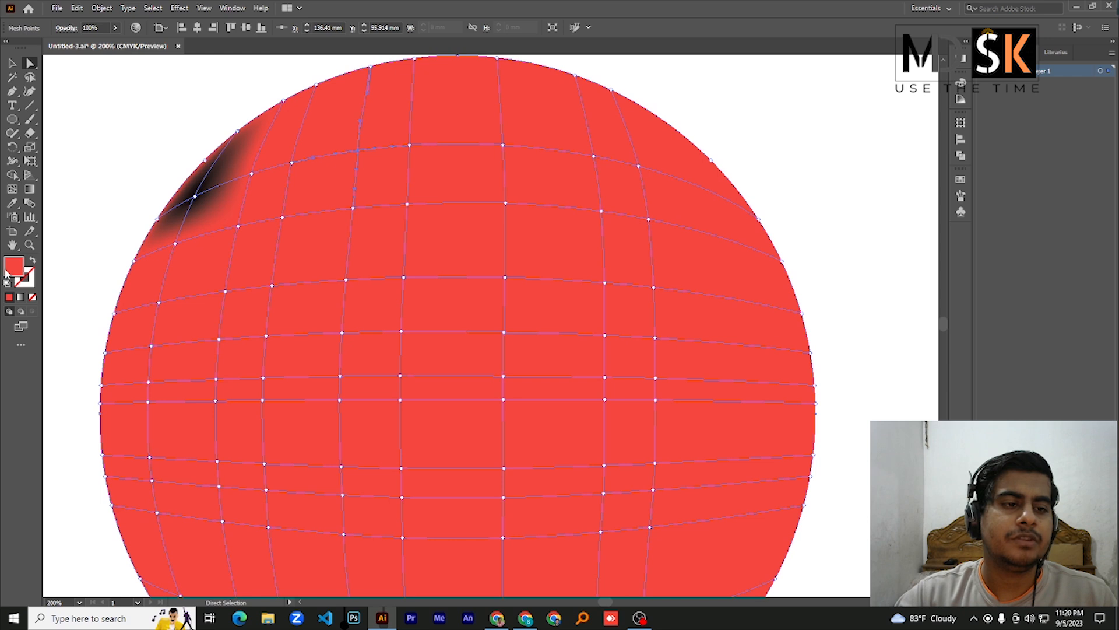
double_click(21, 267)
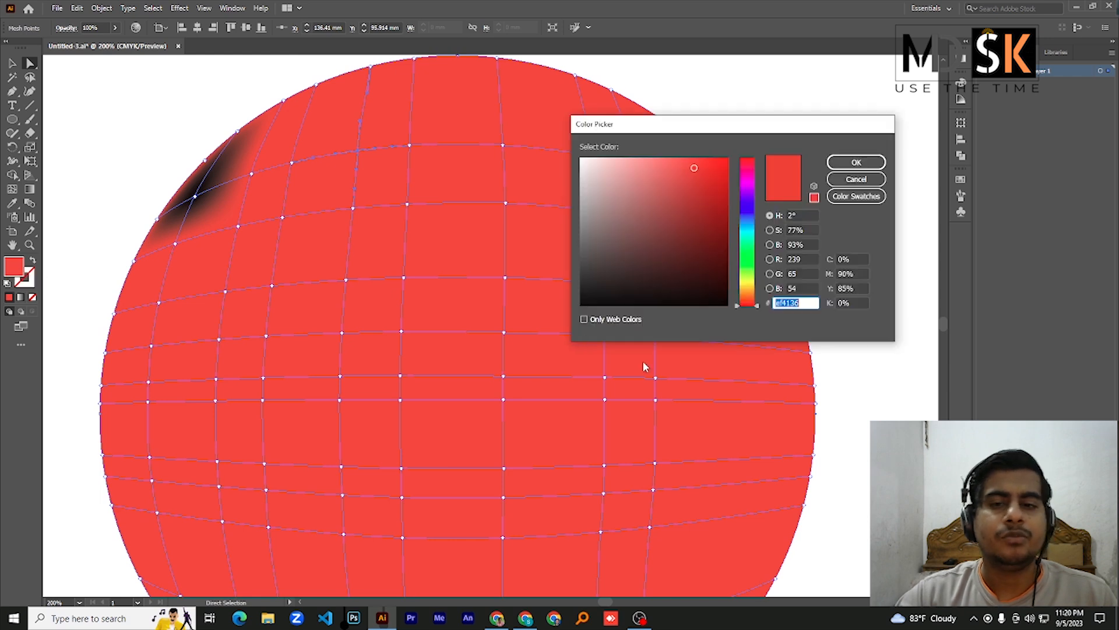
left_click(691, 286)
left_click(739, 219)
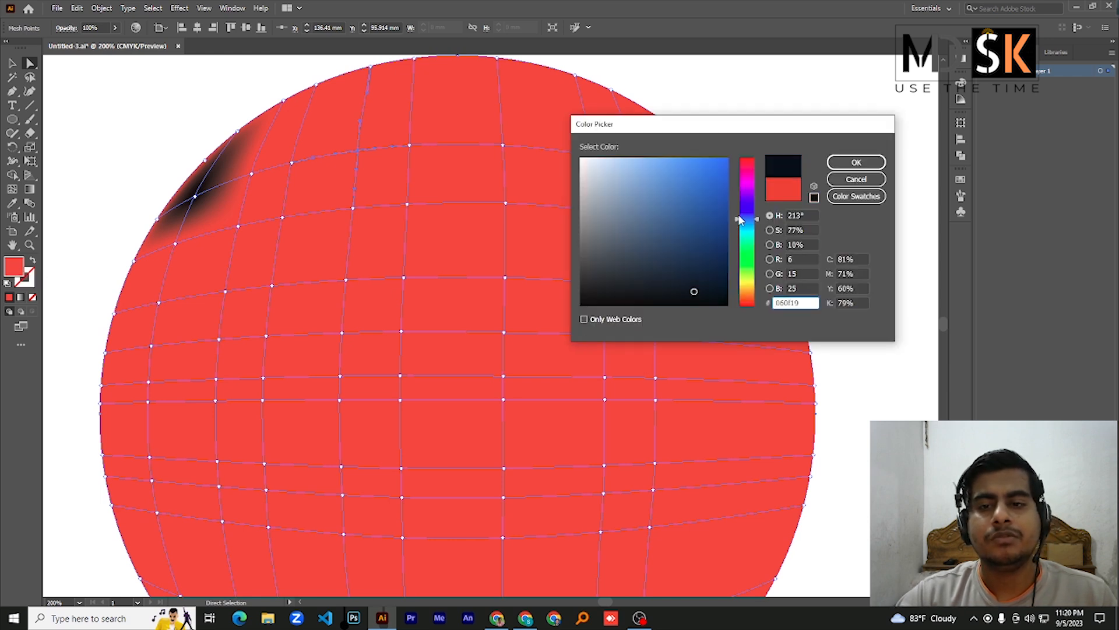
left_click(725, 174)
left_click(856, 163)
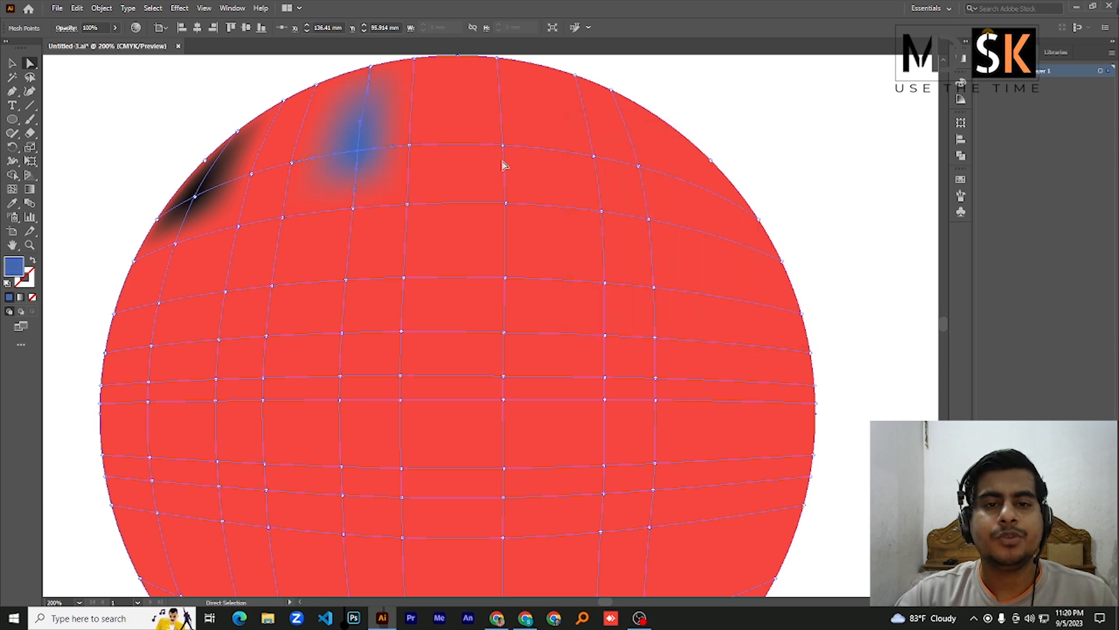
- Colour the mesh point just right of centre on the topmost horizontal mesh line light grey
left_click(502, 145)
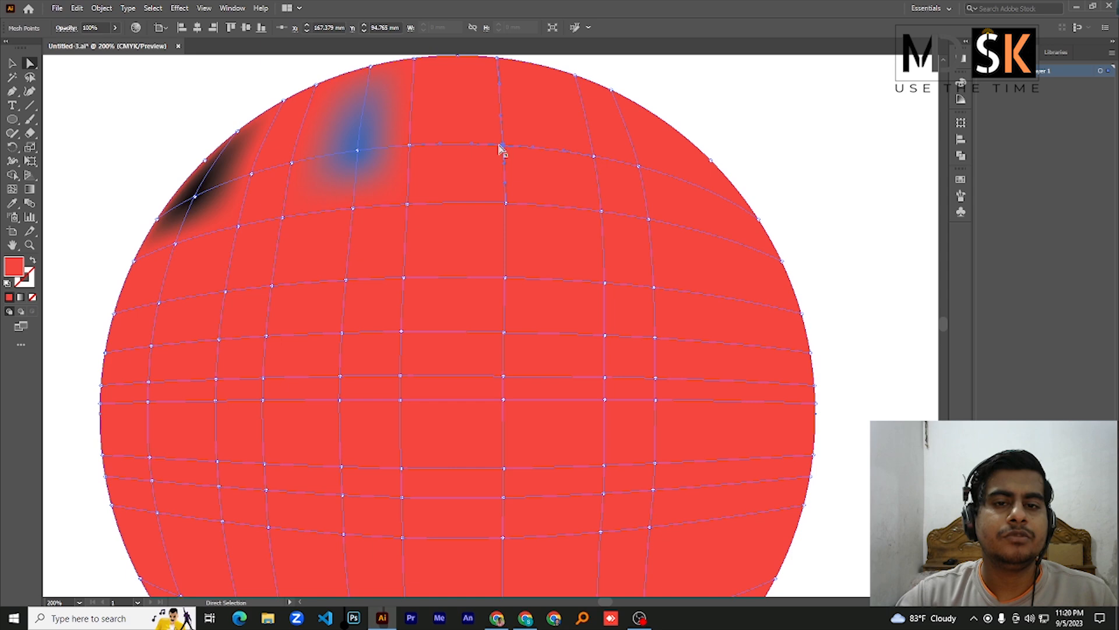
double_click(21, 272)
left_click(582, 177)
left_click(882, 163)
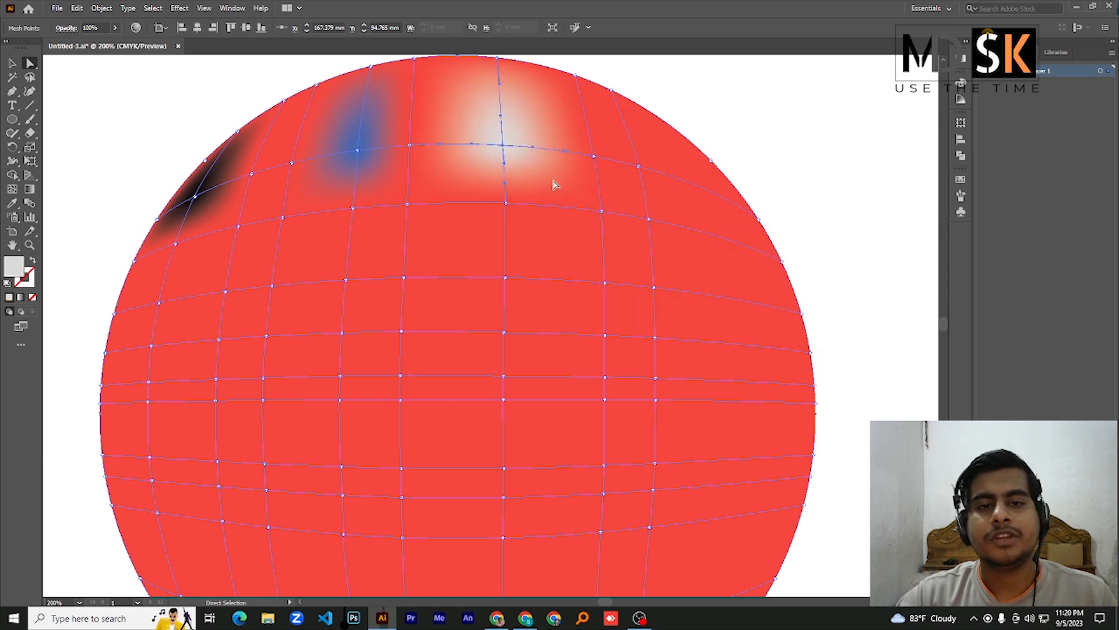
scroll(496, 335, "down", 3)
scroll(382, 239, "up", 1)
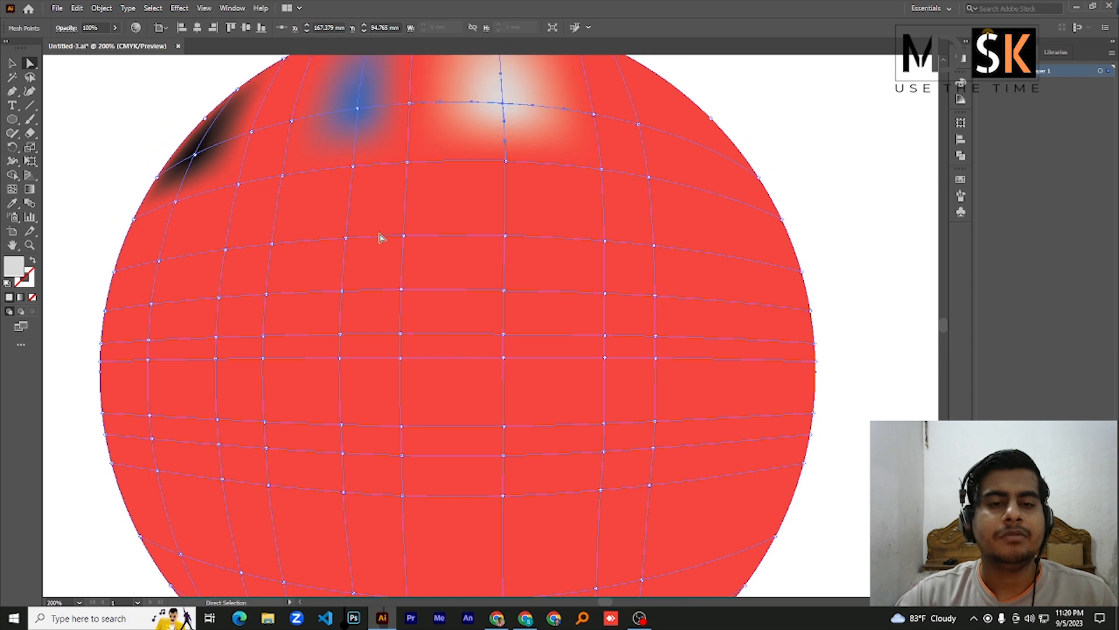
scroll(382, 241, "down", 2)
scroll(664, 278, "down", 3)
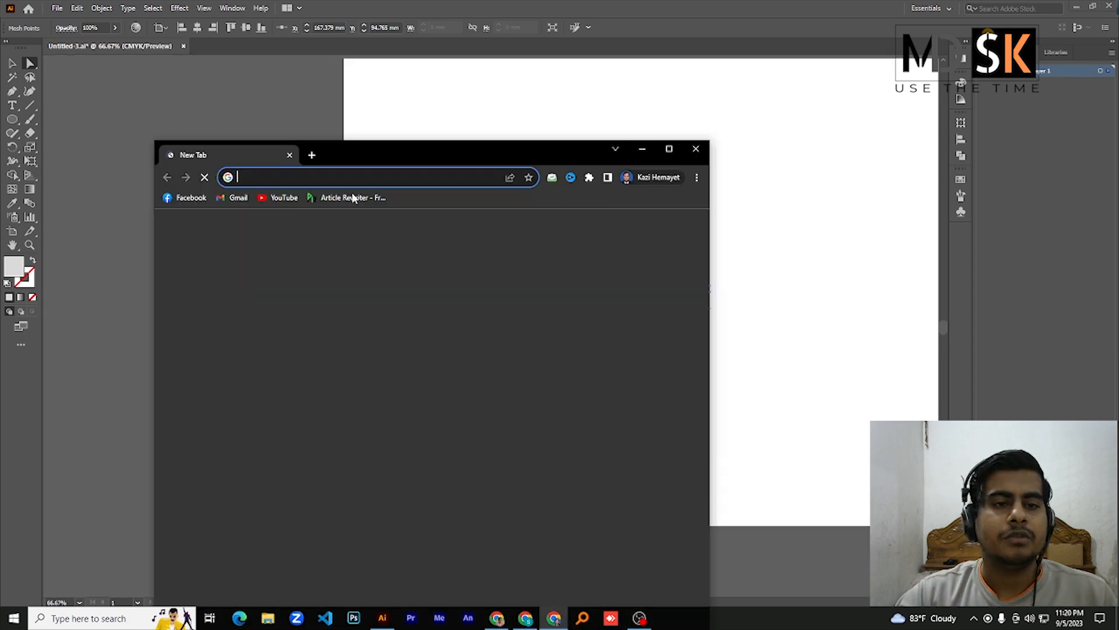
- Maximize the browser window and search Google Images for "orange"
double_click(372, 149)
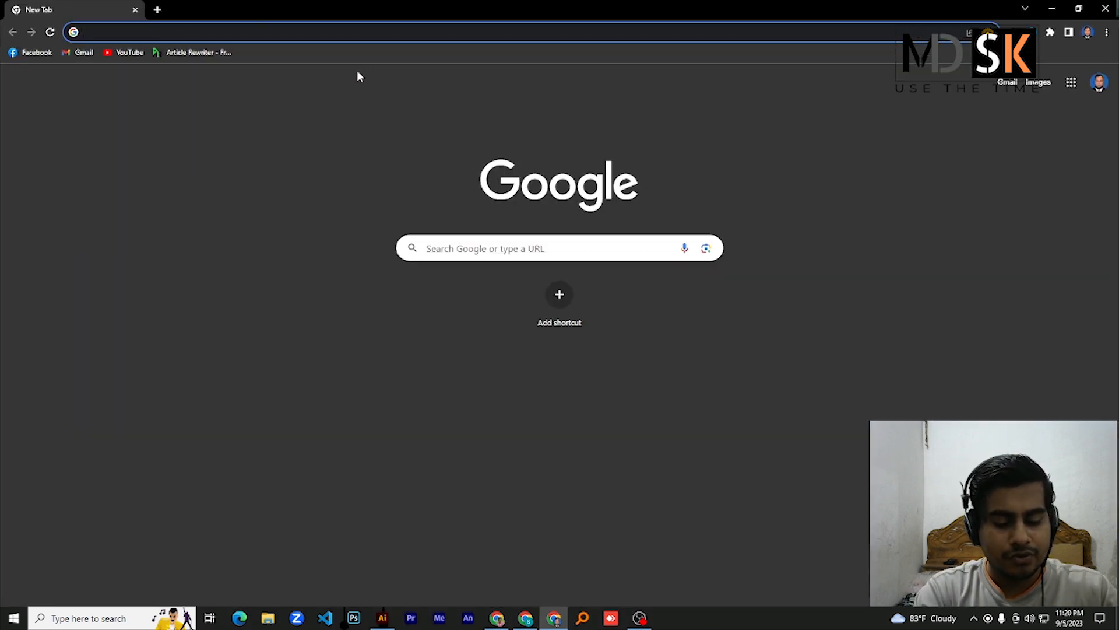
type("or")
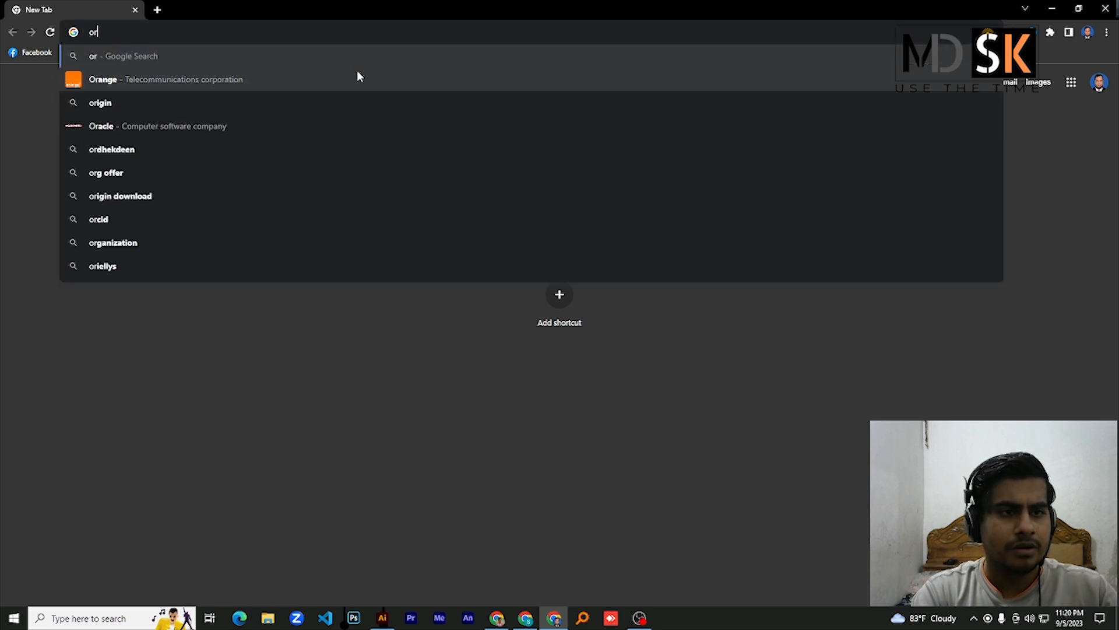
type("ang")
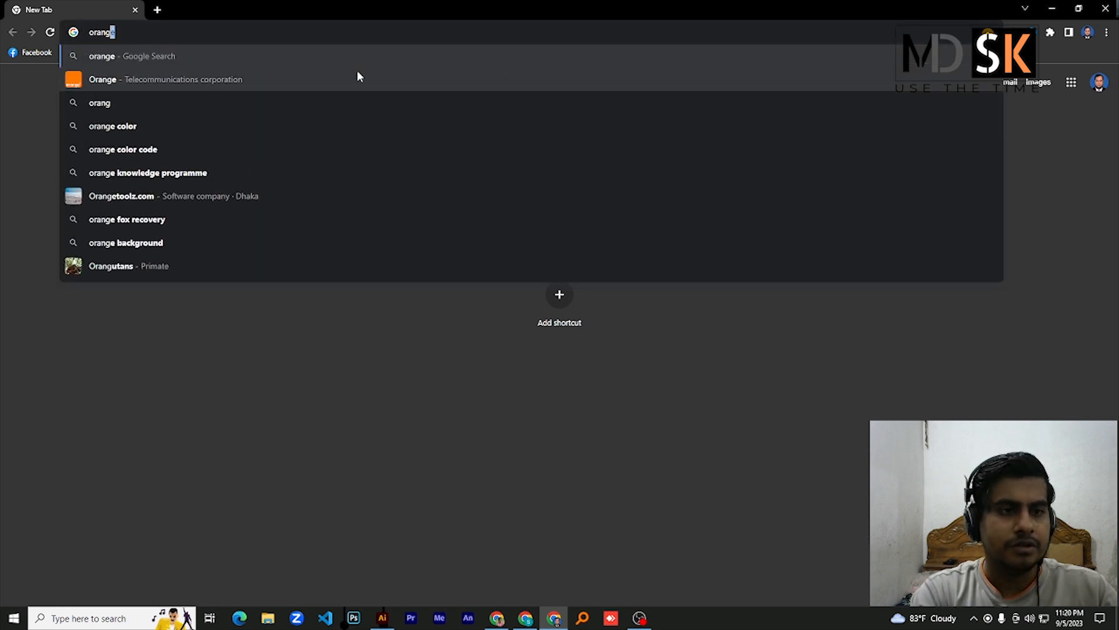
type("e")
key("Return")
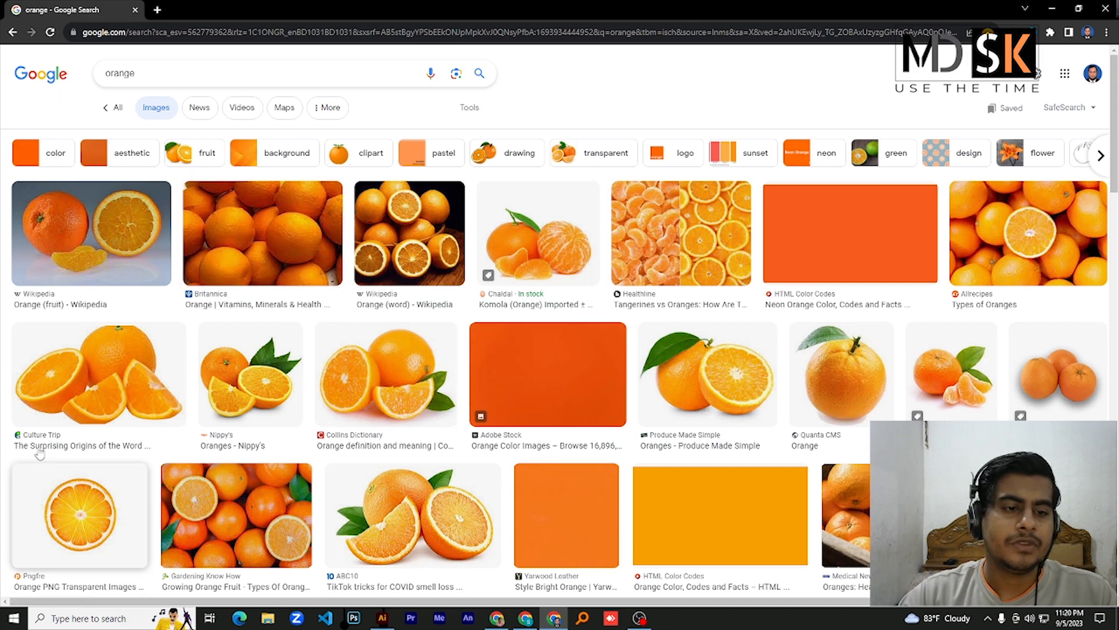
- Save the Culture Trip picture of whole and cut oranges to the Downloads folder as download (1).jpg
right_click(78, 379)
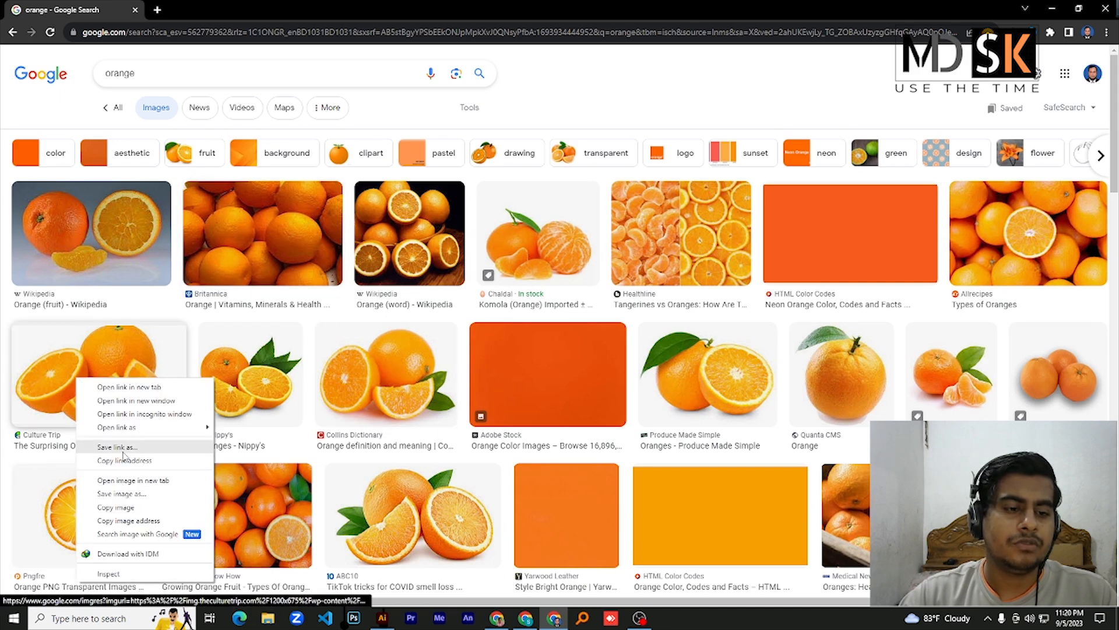
left_click(129, 494)
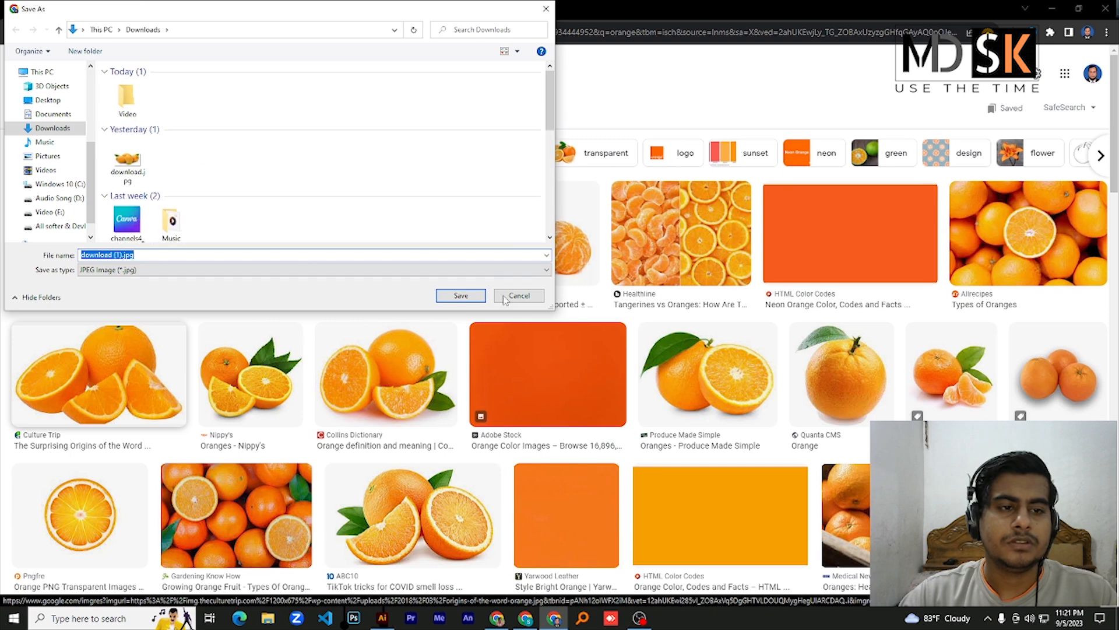
left_click(458, 293)
- Switch back to Illustrator and open download (1).jpg from the Downloads folder
left_click(383, 618)
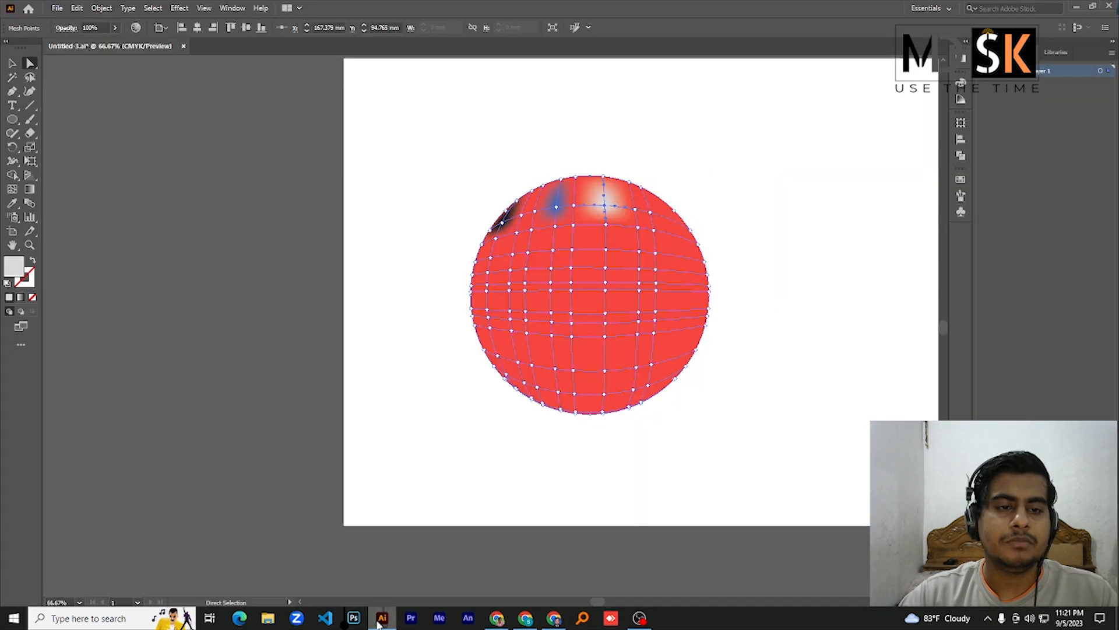
left_click(65, 10)
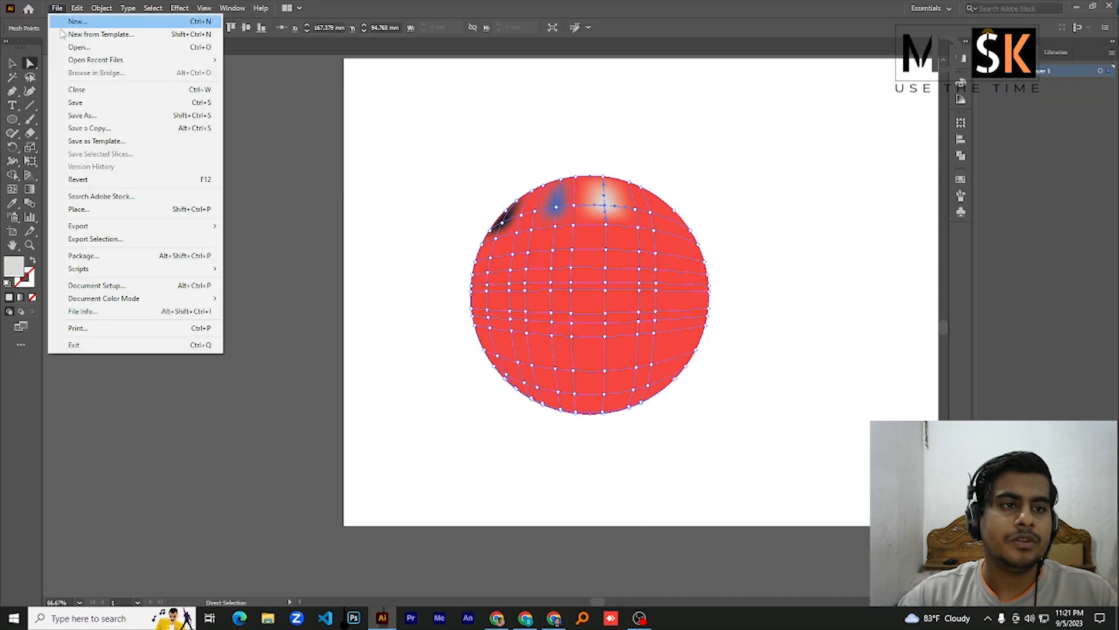
left_click(82, 46)
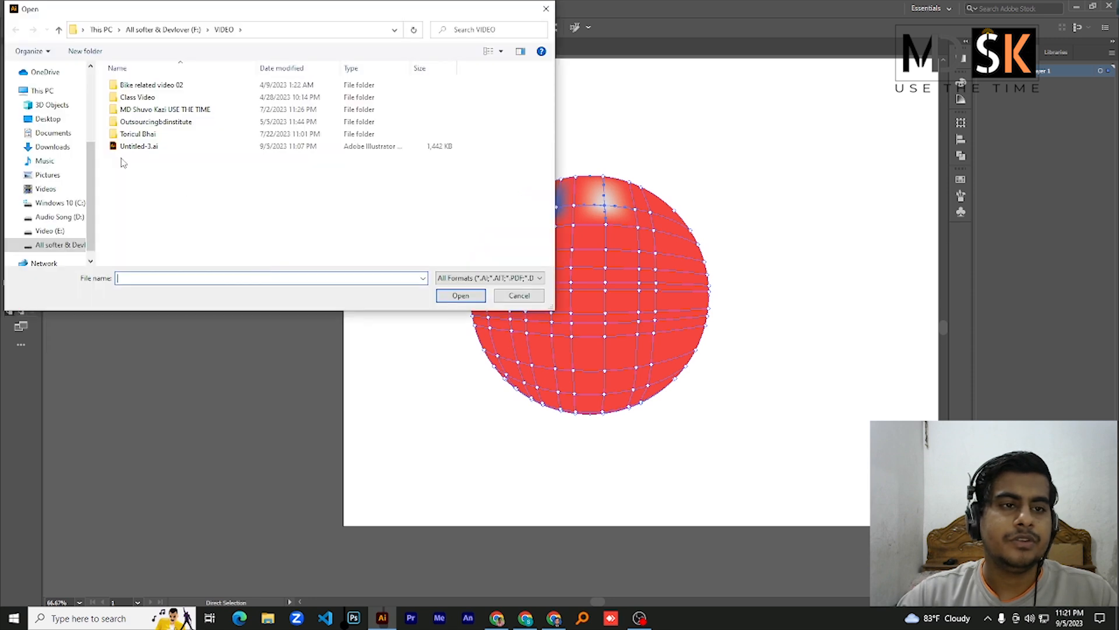
scroll(48, 108, "up", 2)
left_click(48, 91)
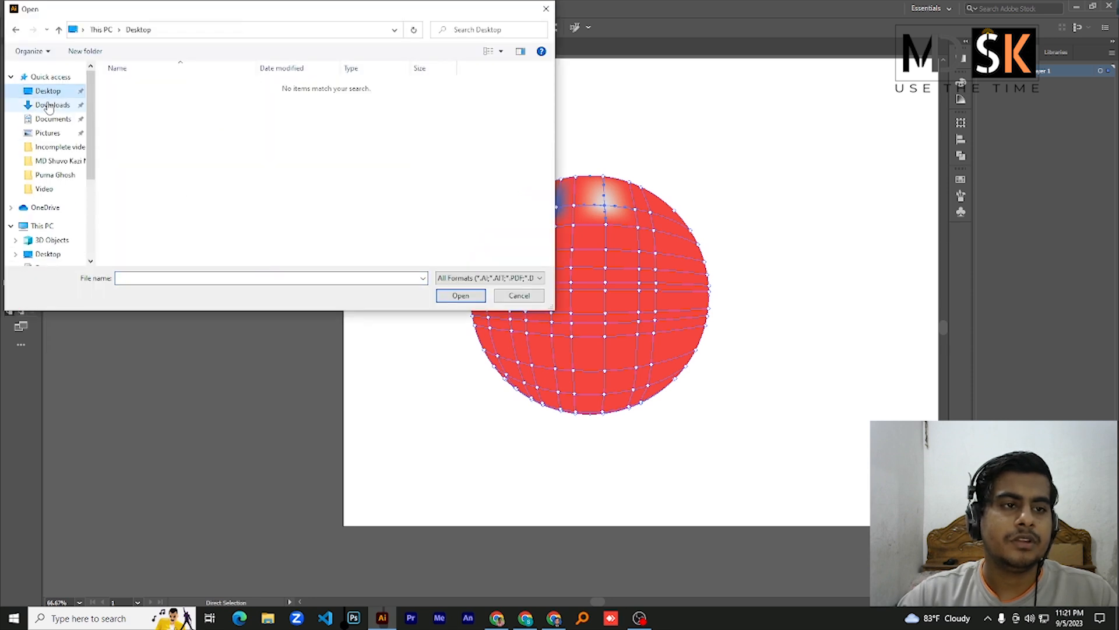
left_click(51, 105)
left_click(129, 105)
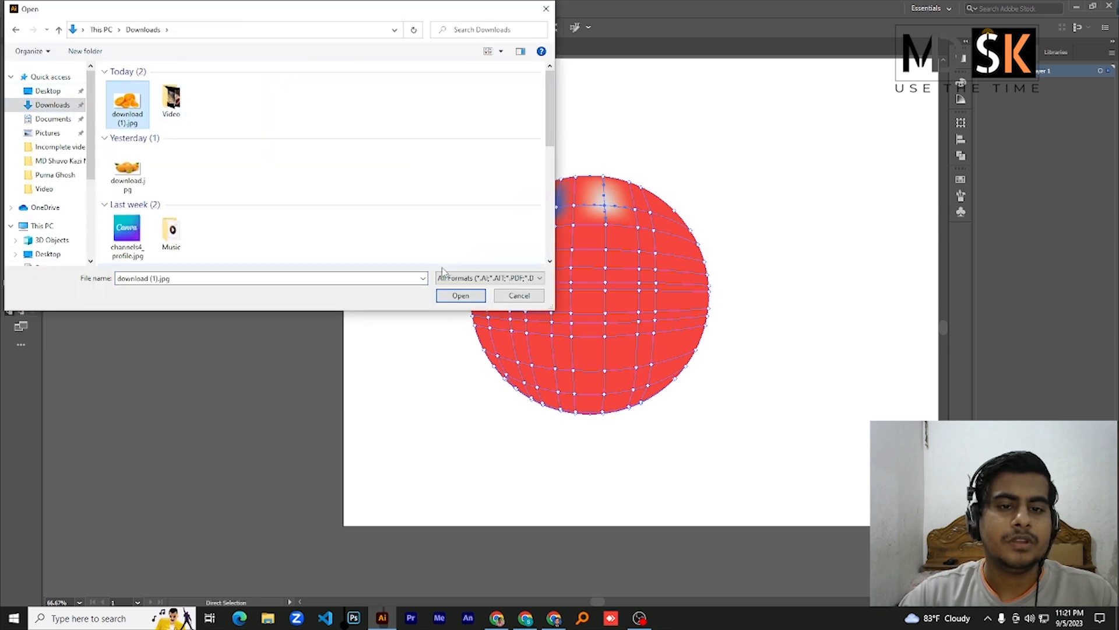
left_click(457, 295)
- Bring the orange photo into Untitled-3.ai and place it beside the red circle, at the artboard's left edge
left_click_drag(408, 262, 634, 436)
left_click_drag(502, 321, 286, 246)
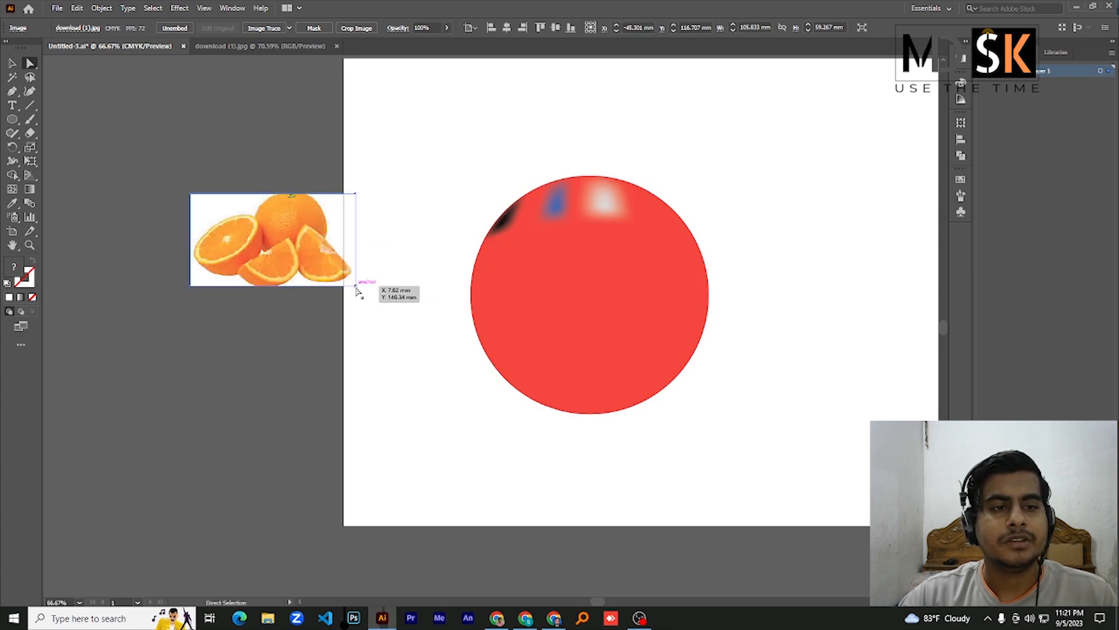
left_click(387, 331)
left_click(310, 252)
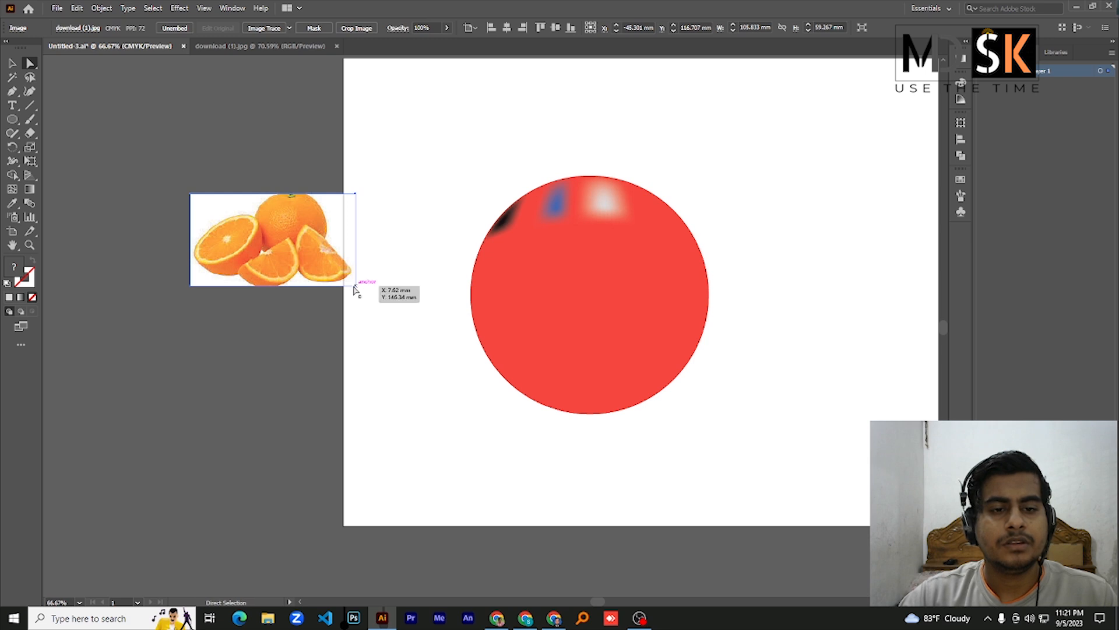
- Shift the orange photo slightly towards the circle and enlarge it from its lower-right corner, stretching it mostly in height
mouse_move(357, 288)
left_mouse_down()
mouse_move(375, 325)
mouse_move(375, 296)
left_mouse_up()
scroll(373, 297, "up", 3)
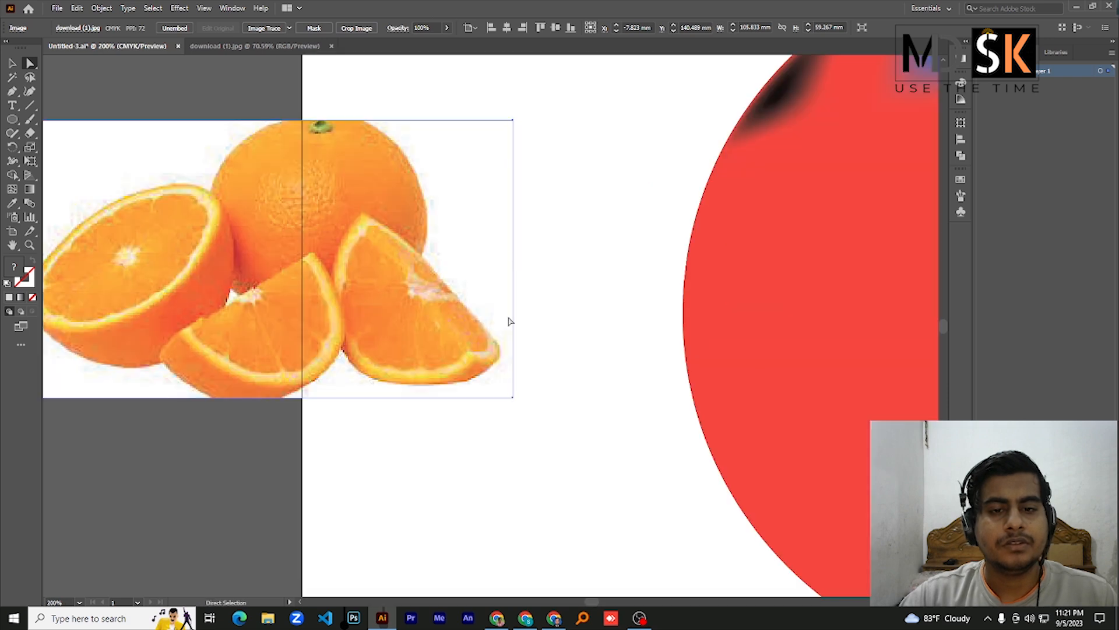
key("v")
left_click_drag(514, 399, 575, 575)
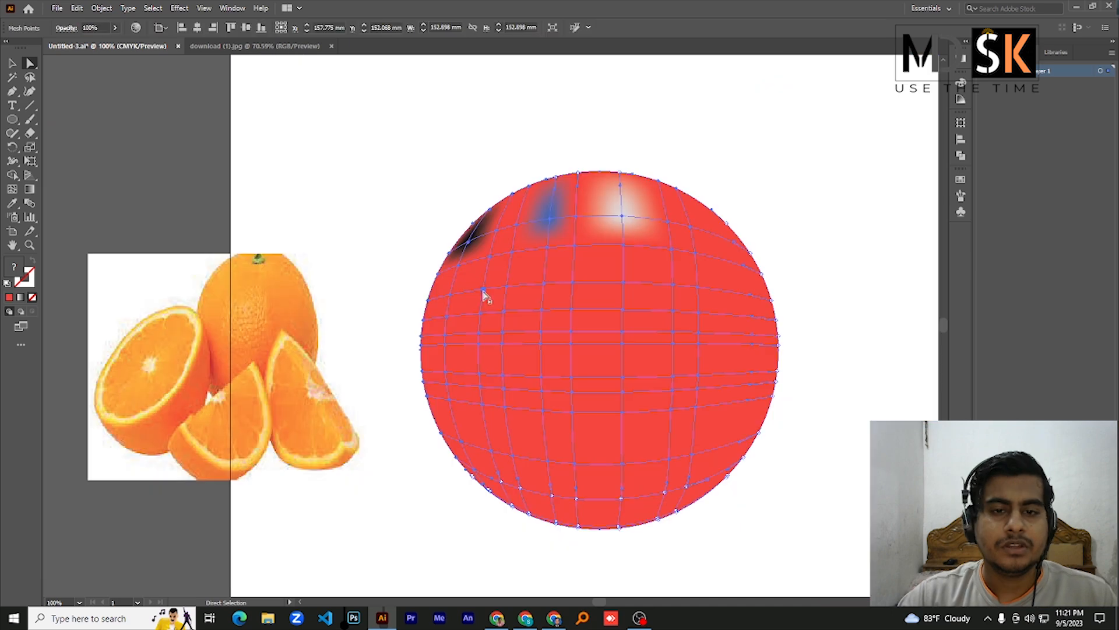
- Colour the mesh point just below the circle's black spot with an orange sampled from the photo's whole orange
left_click(483, 293)
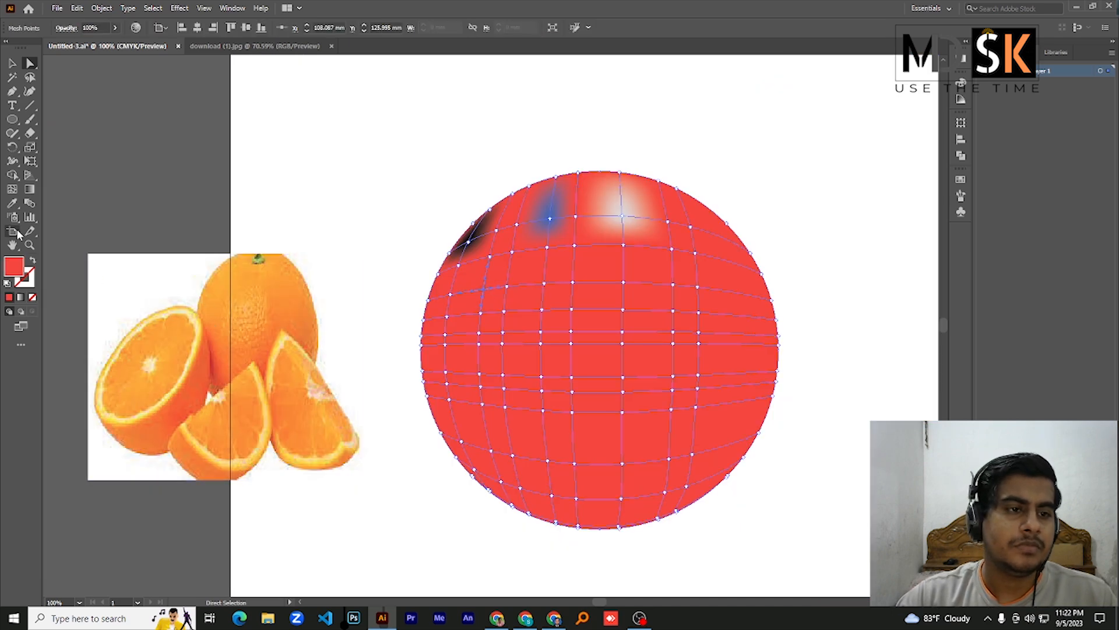
left_click(12, 203)
left_click(261, 310)
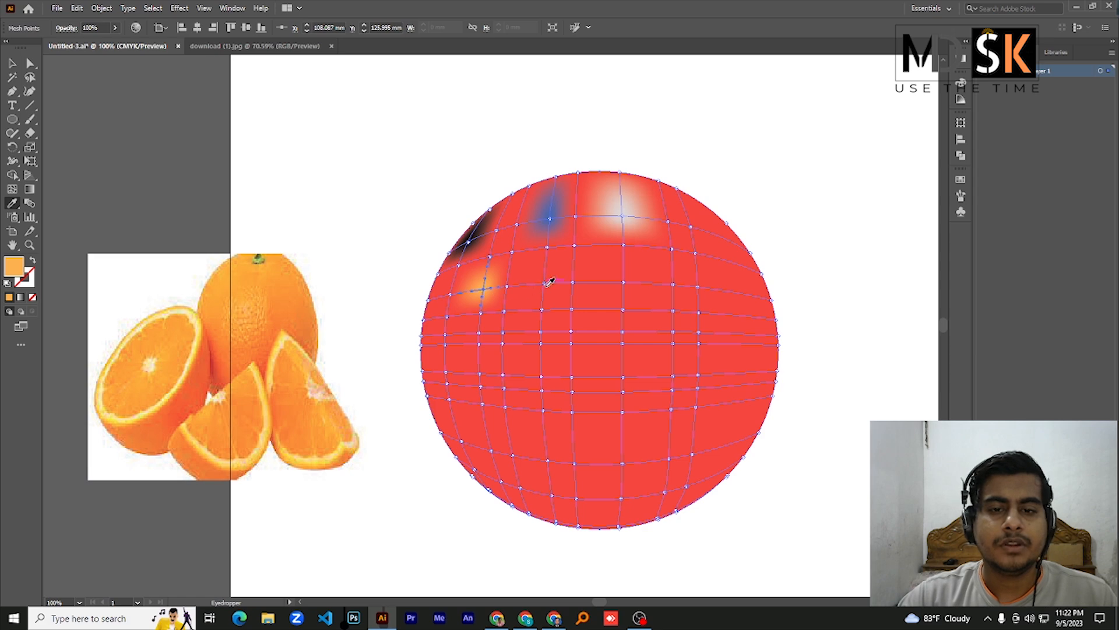
- Colour the mesh point below and between the blue and grey spots with a pale yellow sampled from the cut orange half
left_click(31, 64)
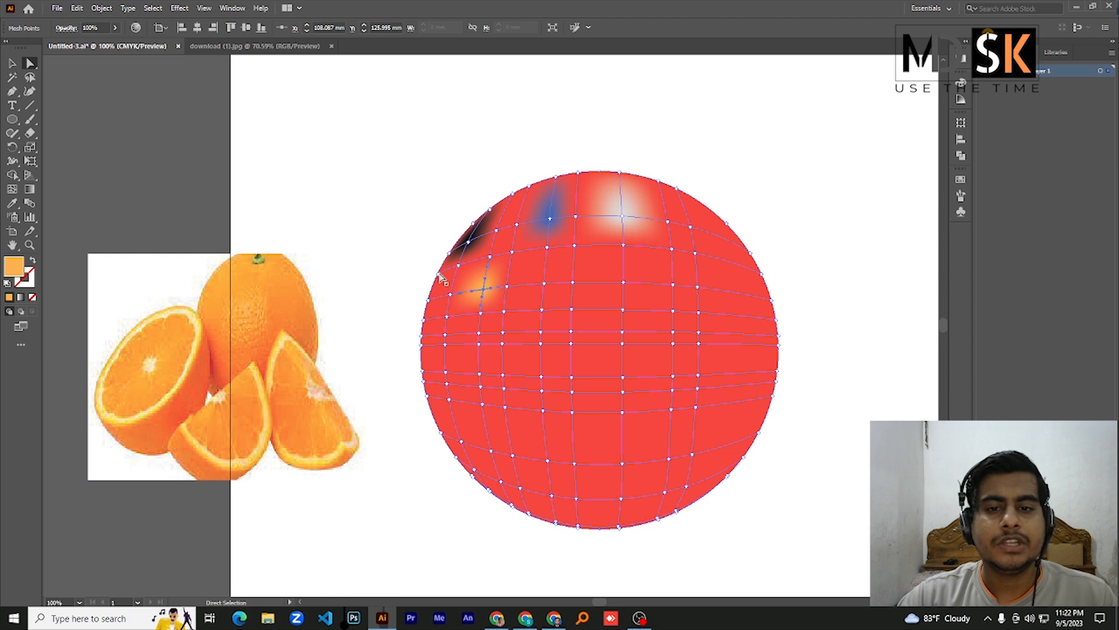
left_click(574, 283)
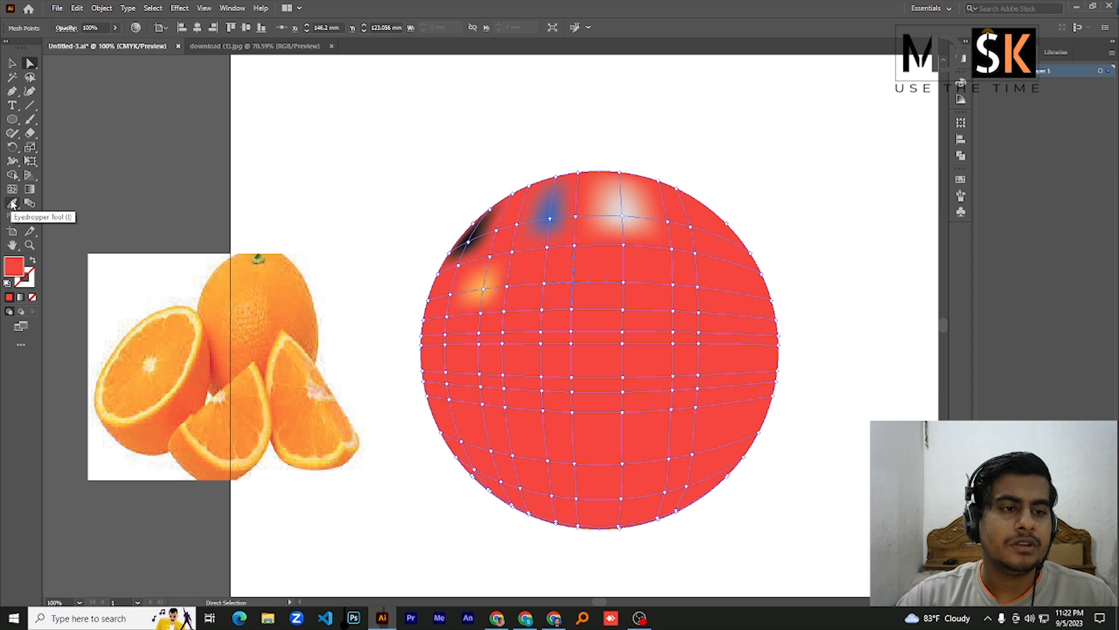
left_click(13, 203)
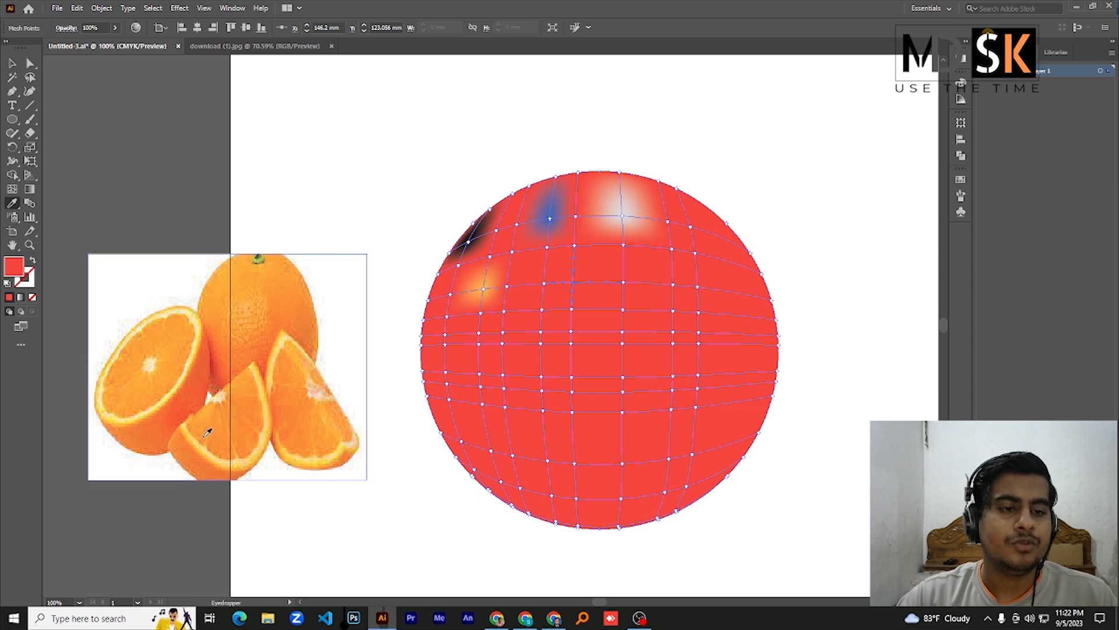
left_click(156, 360)
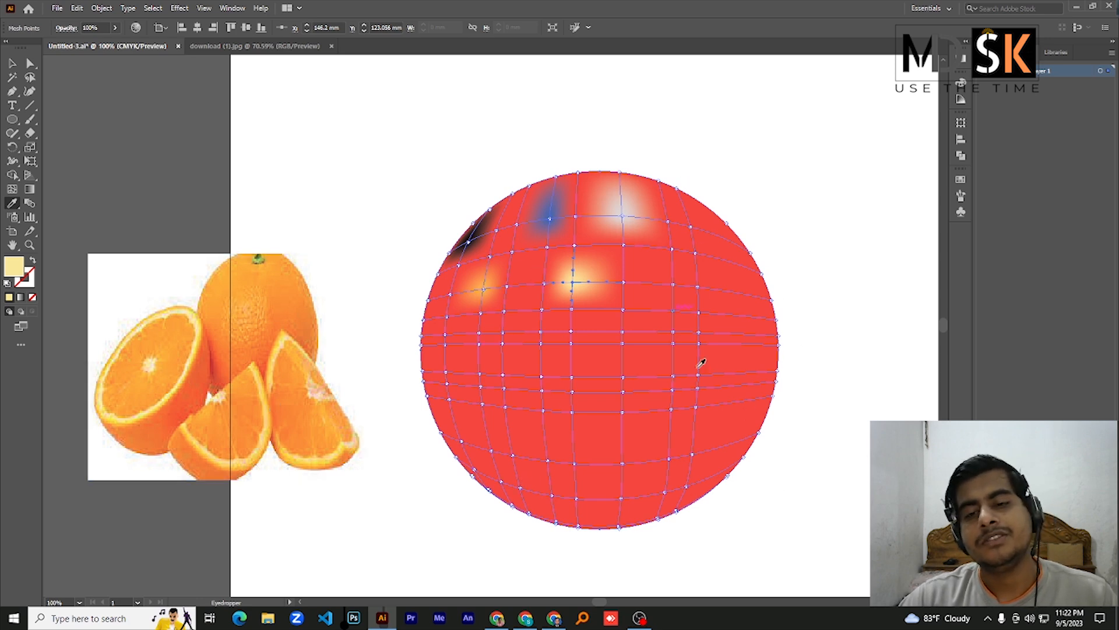
- Select all the mesh points of the red circle with Direct Selection
left_click(31, 63)
left_click_drag(438, 163, 820, 558)
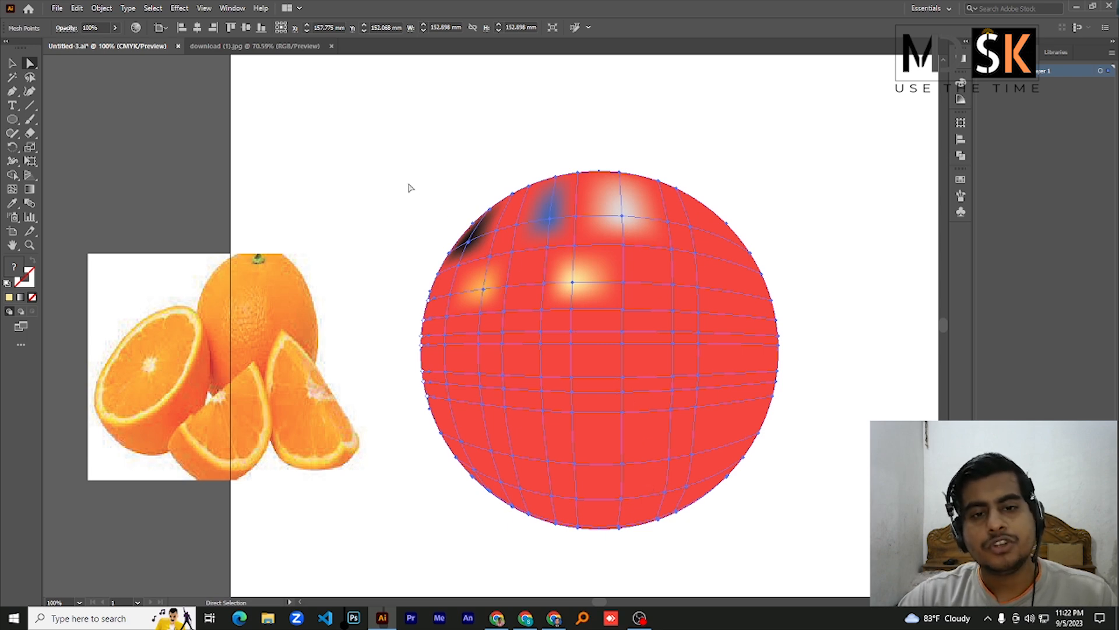
left_click_drag(408, 168, 821, 533)
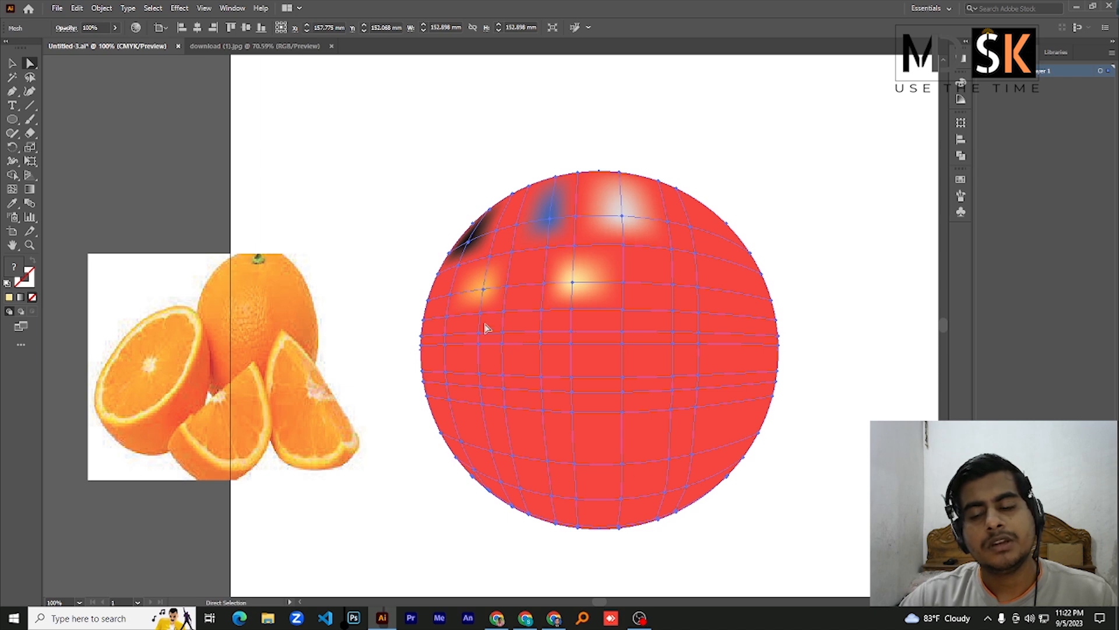
left_click_drag(418, 180, 804, 546)
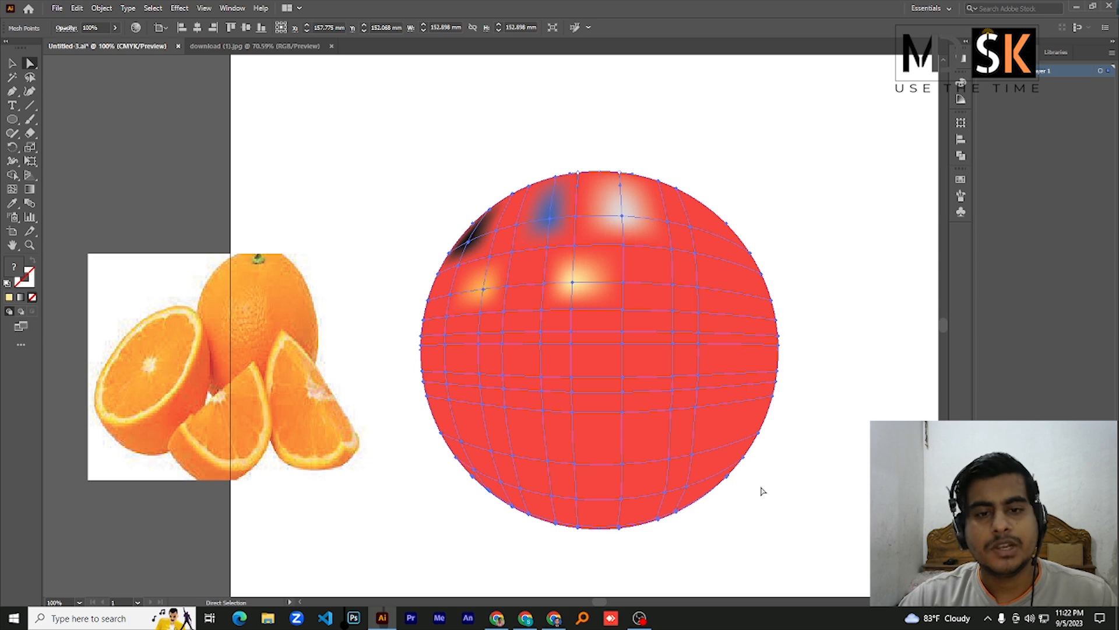
scroll(654, 309, "down", 2)
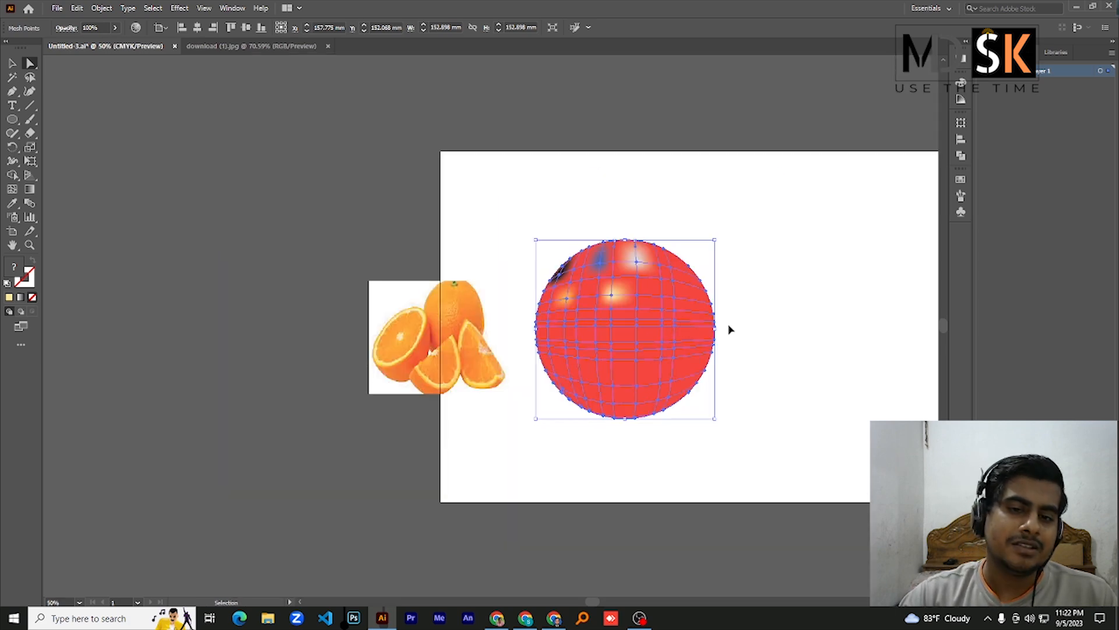
scroll(767, 328, "up", 2)
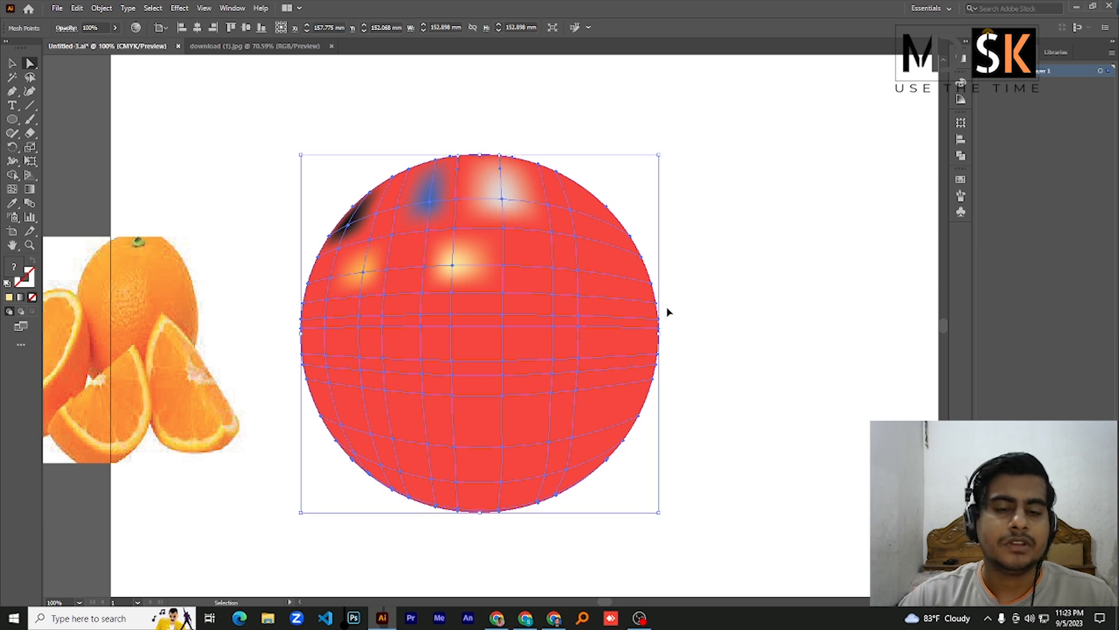
- Move the whole red mesh circle to the artboard's upper-left corner, above the orange photo, and deselect it
scroll(667, 313, "down", 2)
left_click_drag(771, 375, 512, 392)
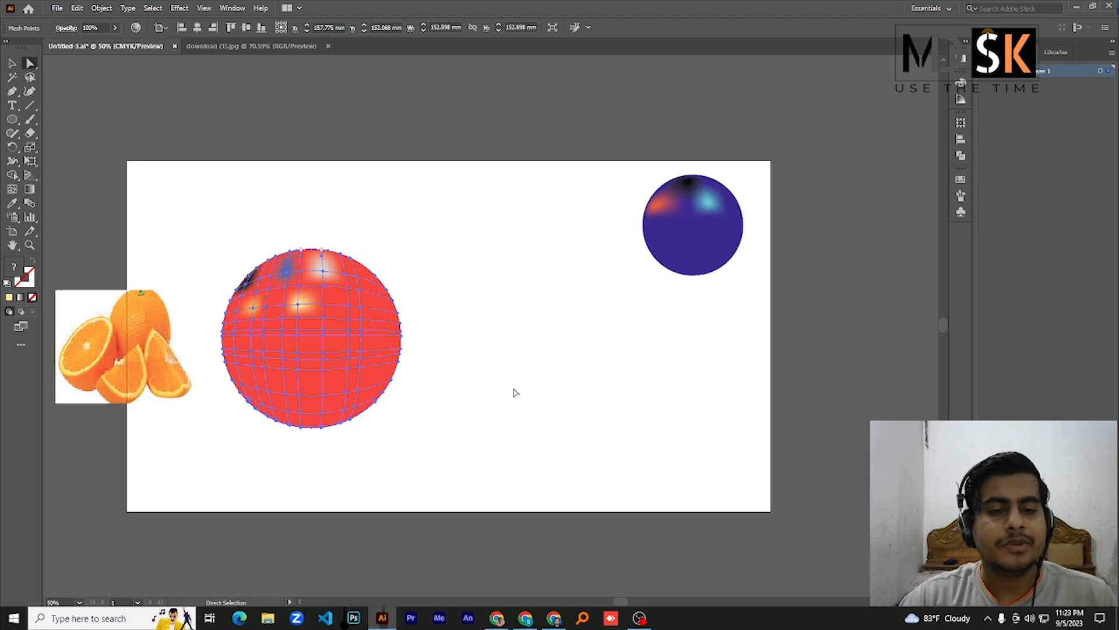
left_click(307, 387)
left_click_drag(327, 360, 182, 222)
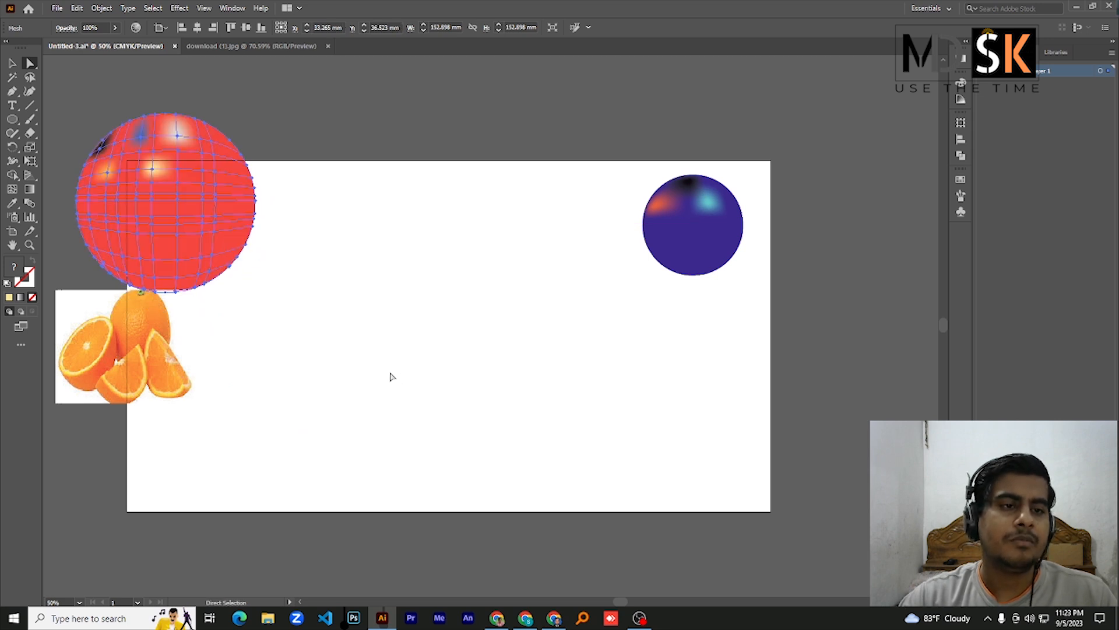
left_click(400, 358)
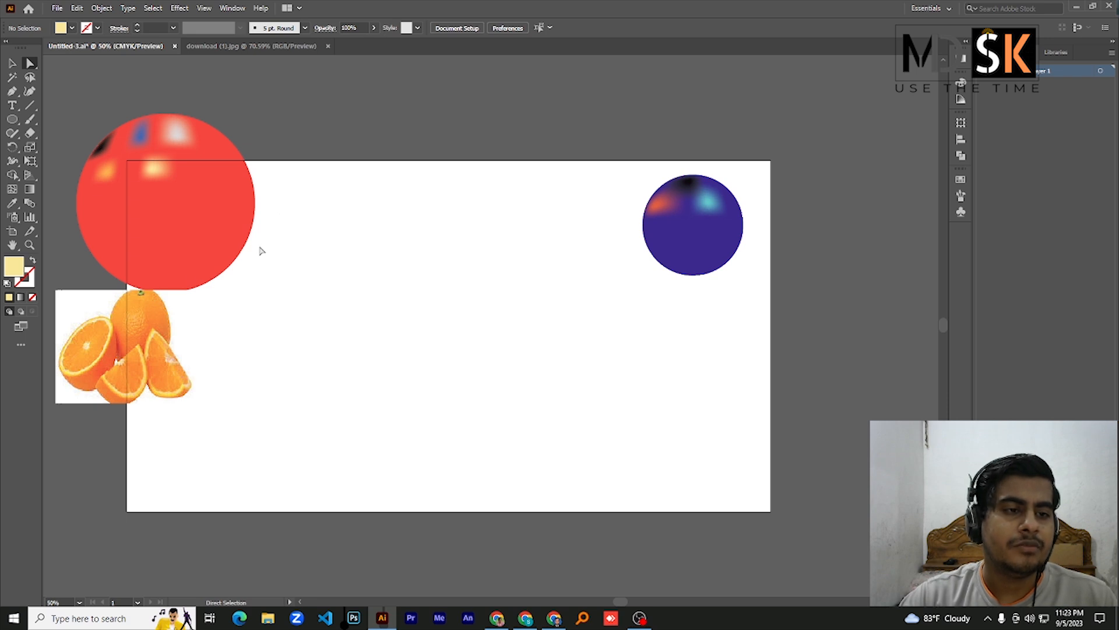
- Create a six-sided polygon with a 48.617 mm radius in the empty area between the red and purple circles
left_click(13, 119)
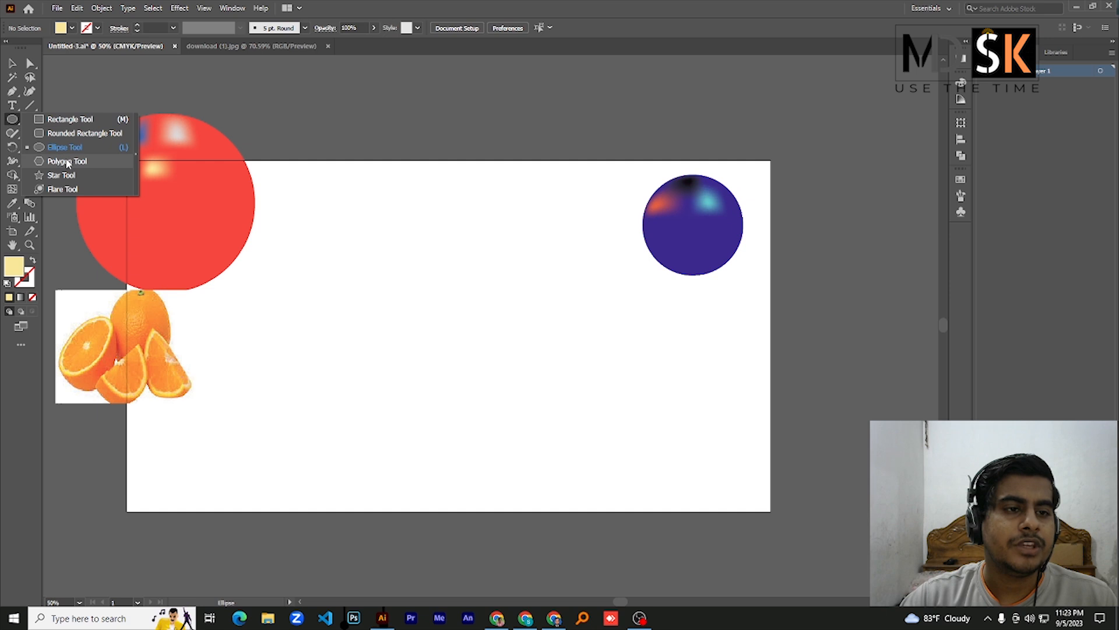
left_click(75, 163)
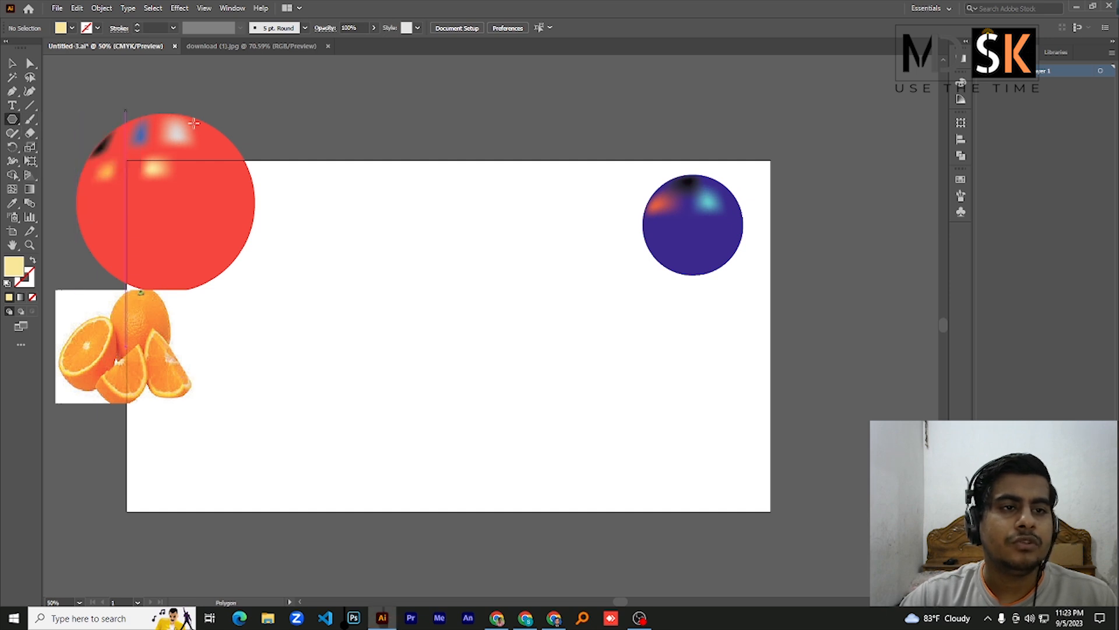
scroll(465, 320, "left", 1)
scroll(466, 320, "up", 2)
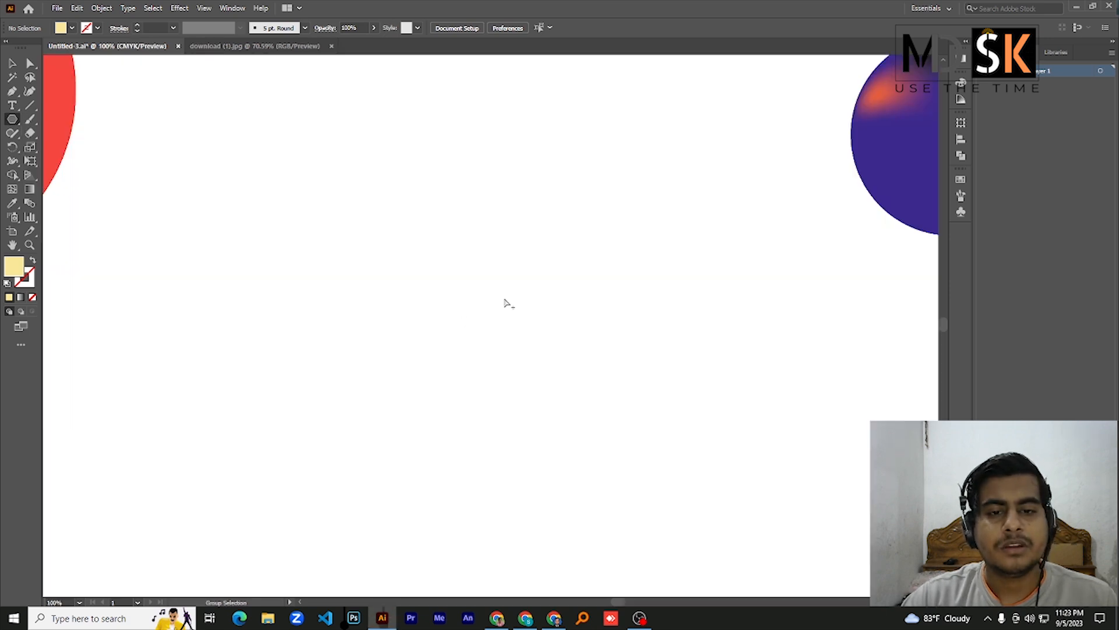
scroll(472, 292, "up", 1)
left_click(403, 233)
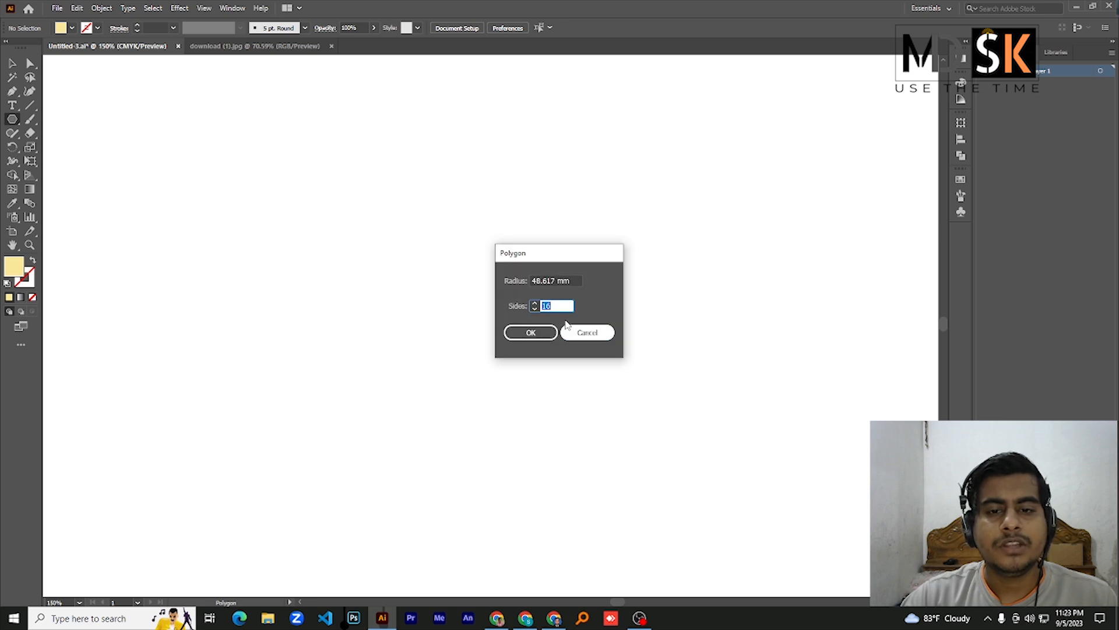
type("6")
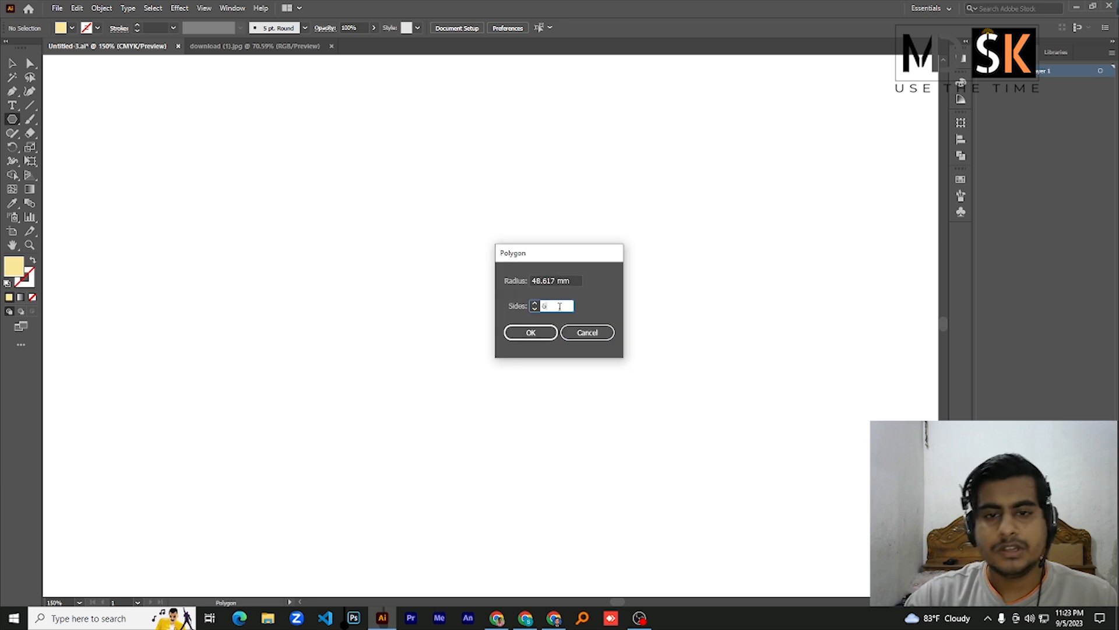
left_click(547, 333)
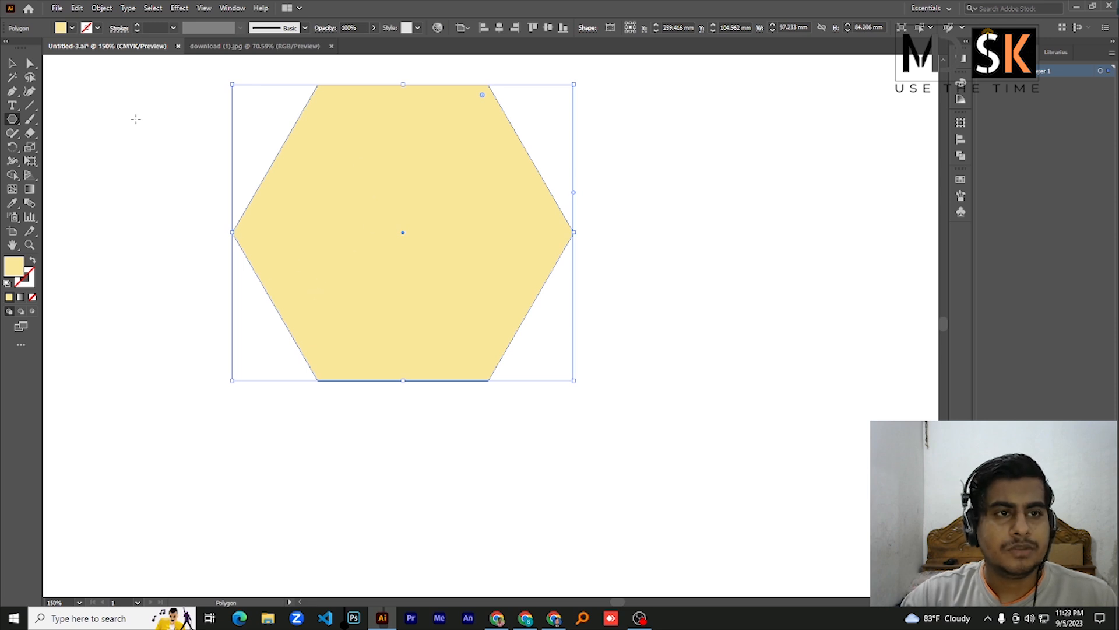
- Give the hexagon a black stroke and set its fill to None
left_click(87, 29)
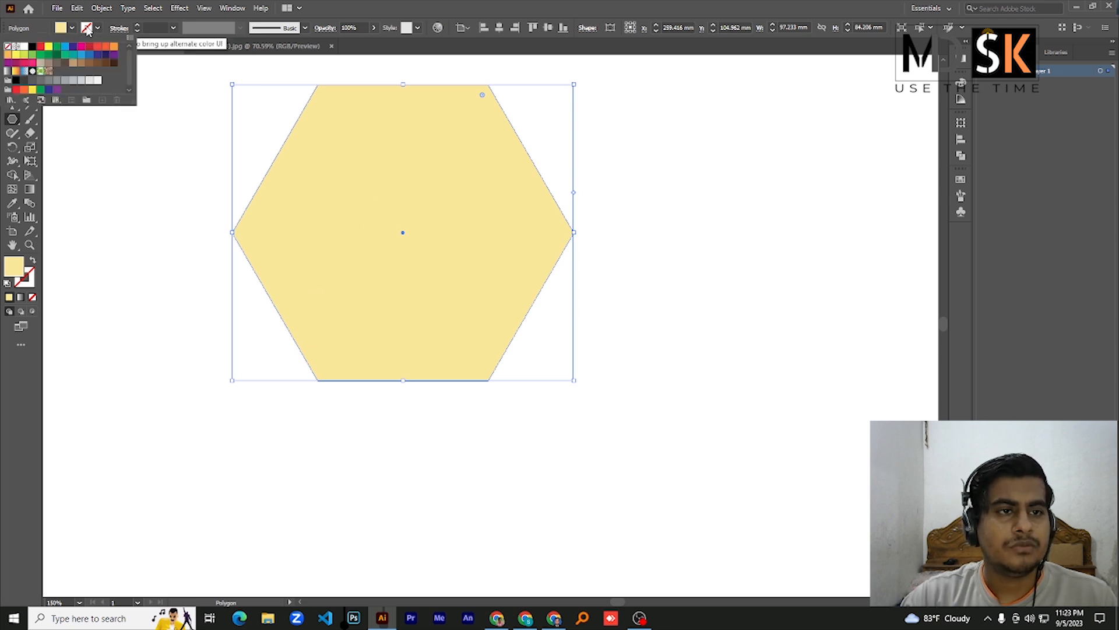
left_click(33, 49)
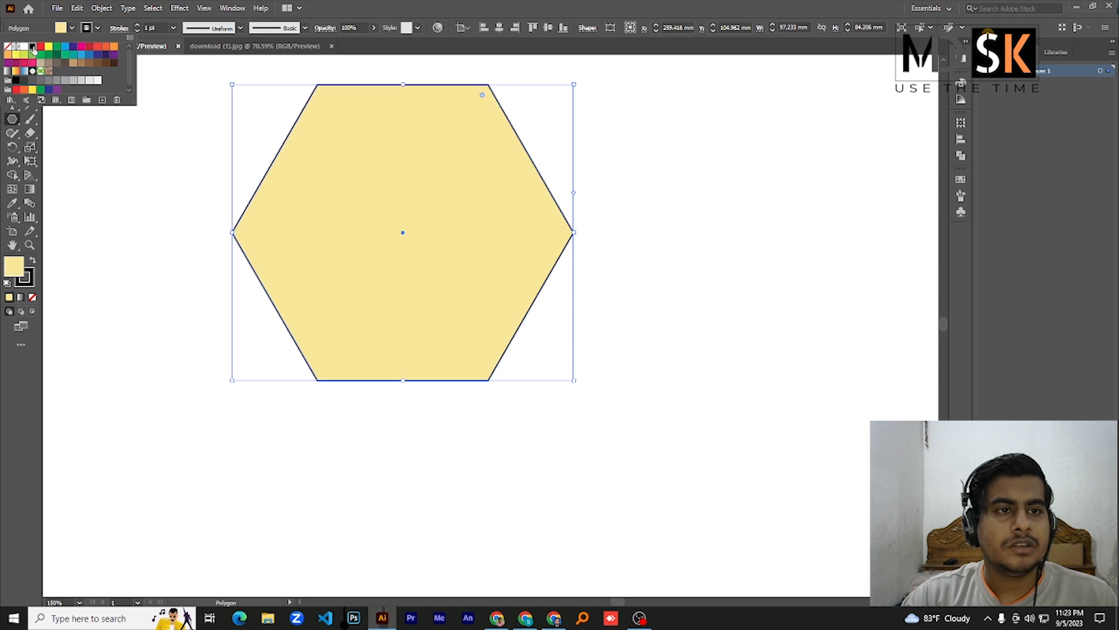
left_click(63, 32)
left_click(61, 28)
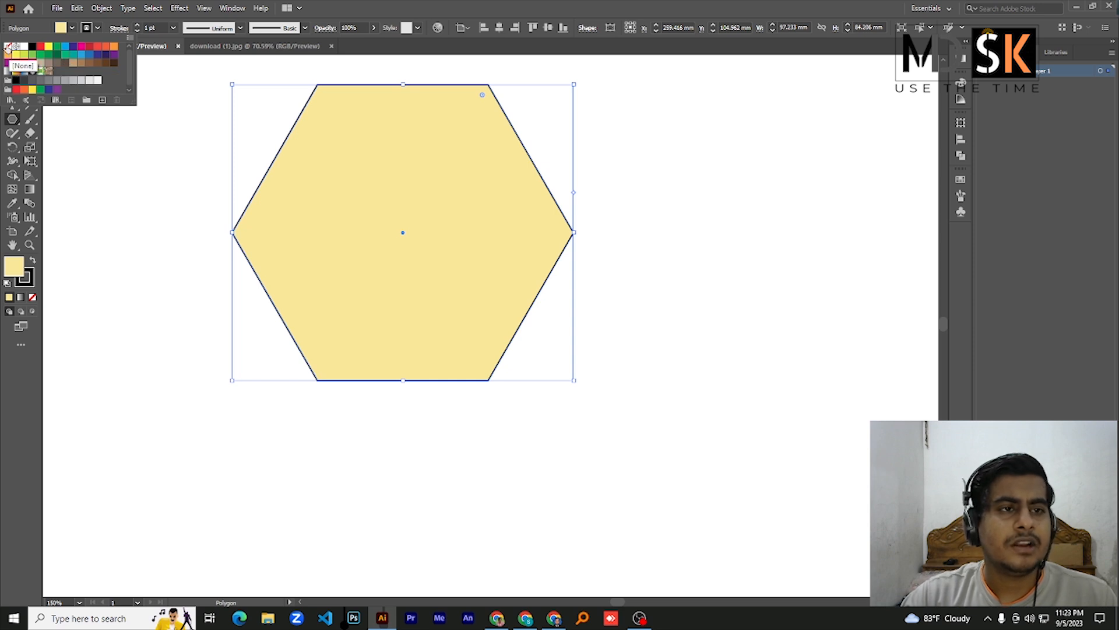
left_click(8, 46)
left_click(141, 209)
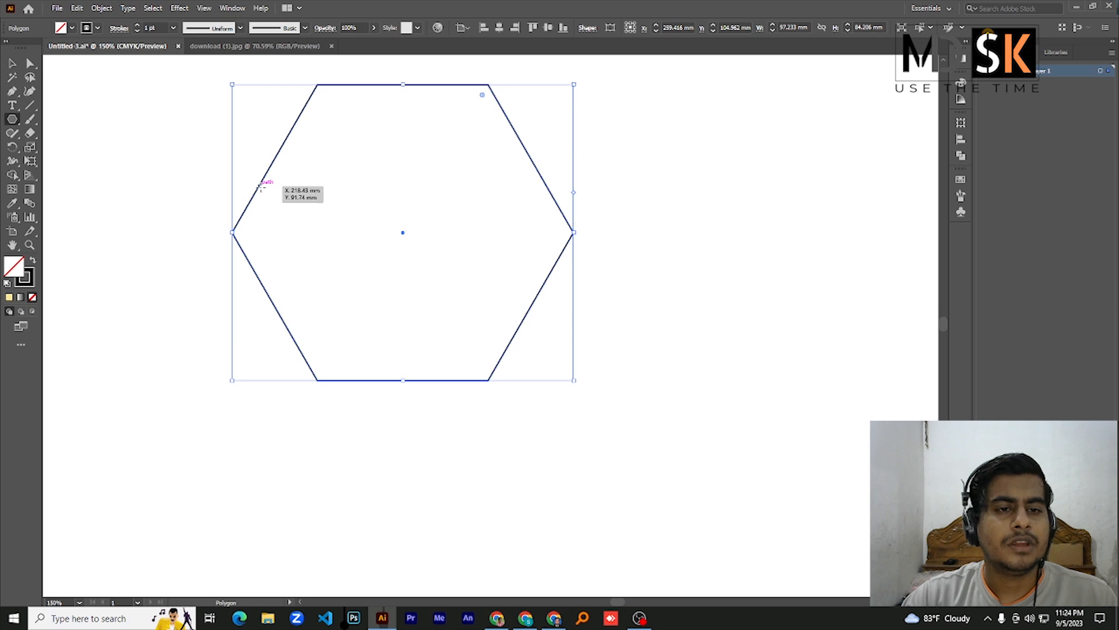
- Try duplicating the hexagon to its right so that the copy's side corner touches the original's
left_click(31, 64)
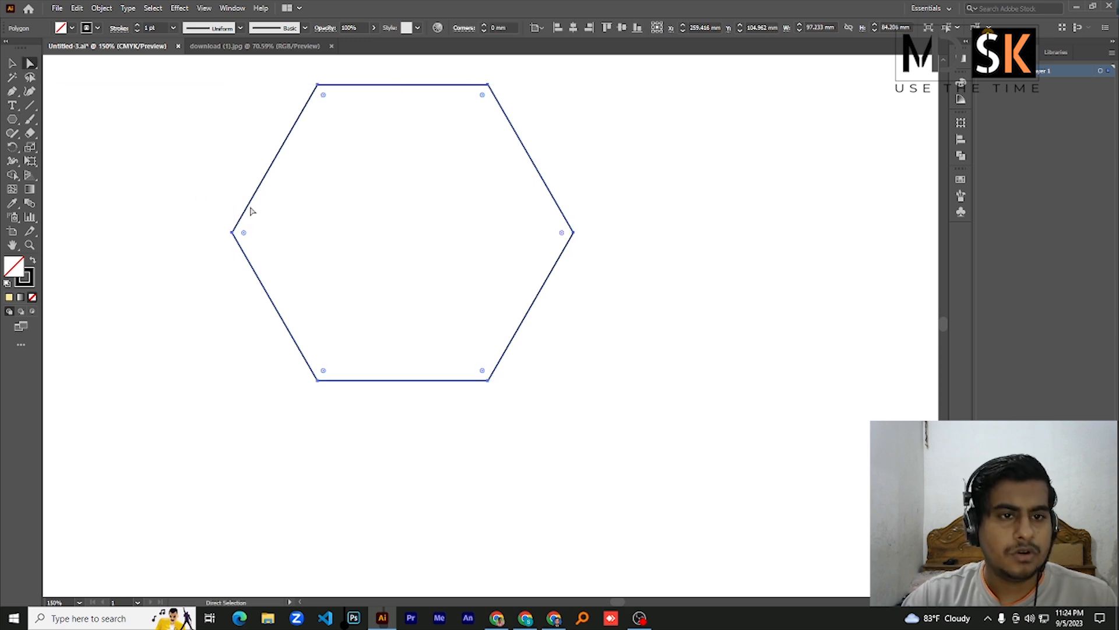
left_click_drag(251, 204, 322, 238)
key("ctrl+z")
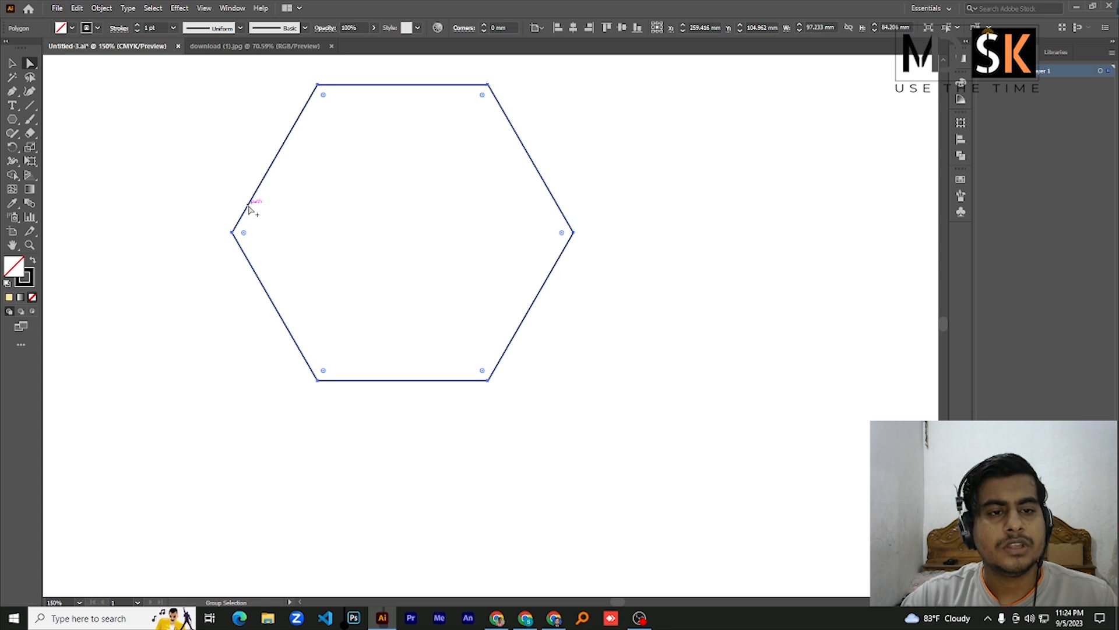
left_click_drag(248, 209, 580, 219)
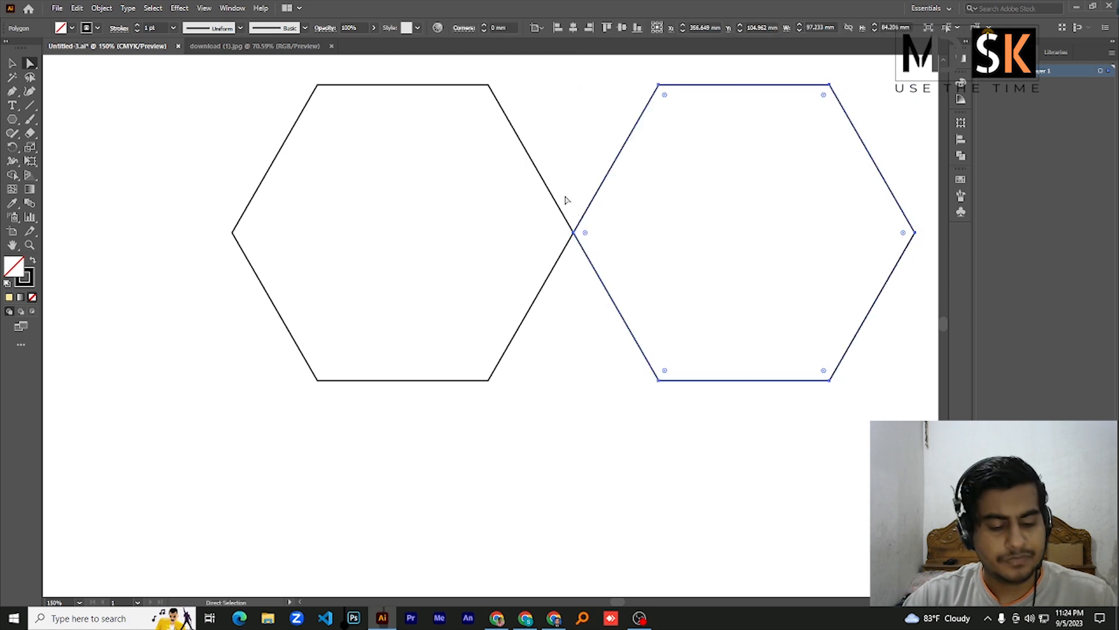
- Select the upper edge of the duplicated hexagon with Direct Selection and delete it
scroll(566, 197, "down", 3)
scroll(641, 228, "up", 1)
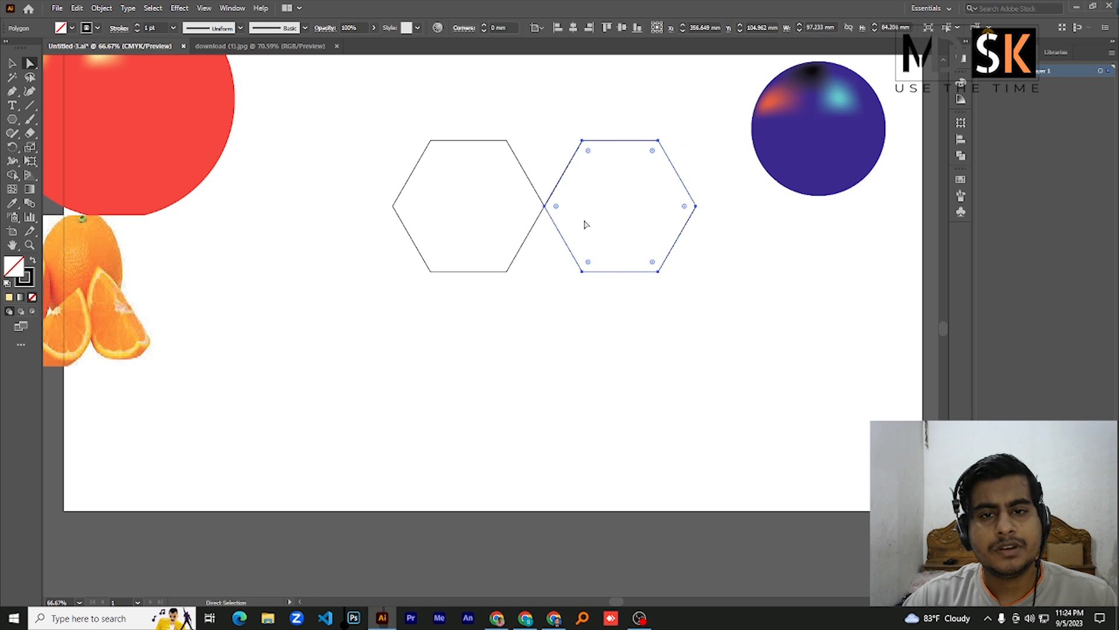
scroll(586, 225, "up", 1)
left_click_drag(512, 85, 584, 97)
key("Delete")
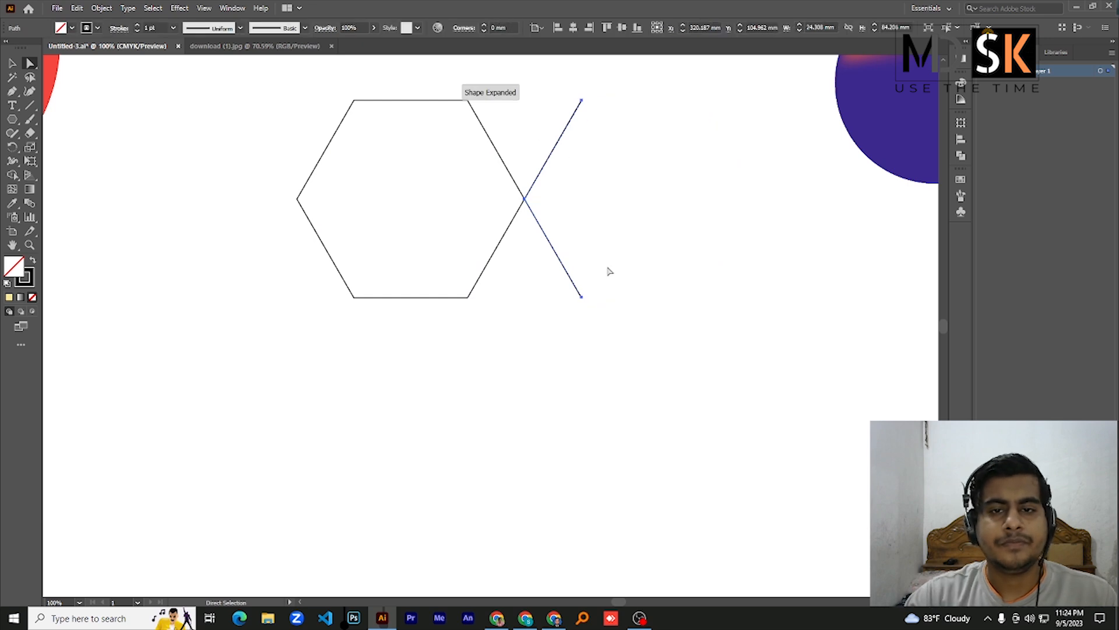
- Undo the edge deletion and the duplication, back to the single hexagon
key("ctrl+z")
key("ctrl+z")
key("ctrl+z")
key("ctrl+z")
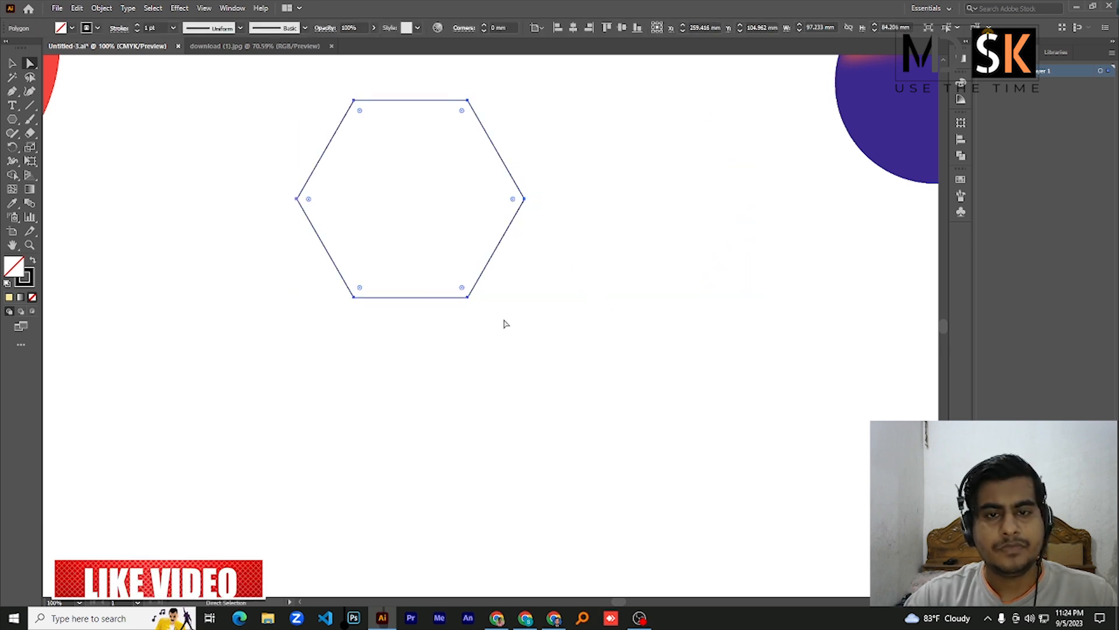
left_click_drag(414, 97, 196, 120)
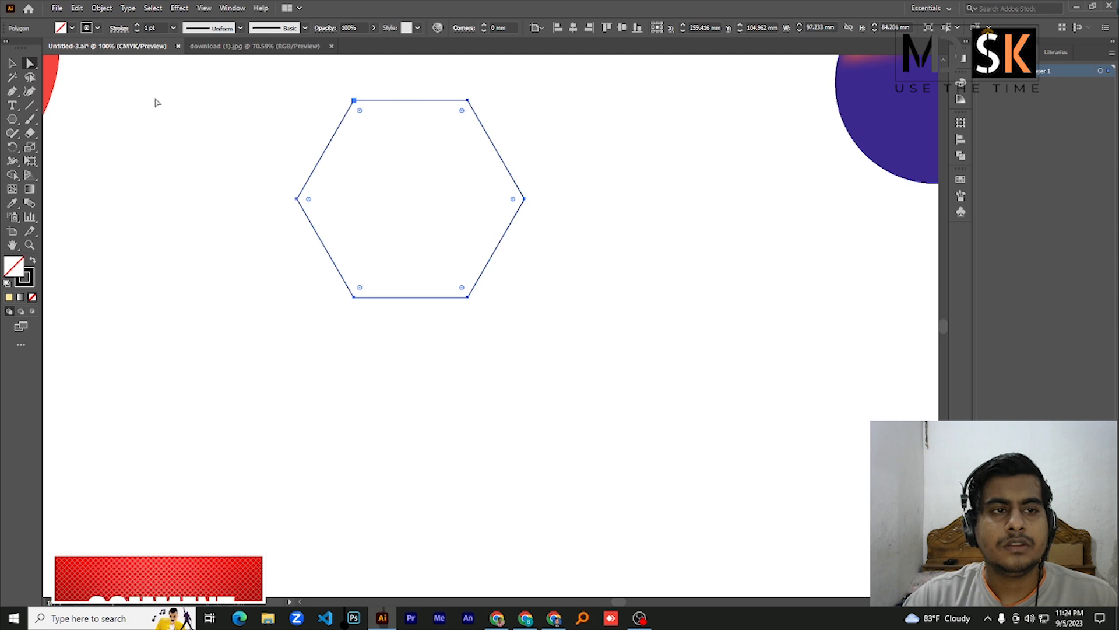
- Rotate the hexagon 90° so it stands on a point, and duplicate it to its right sharing a full vertical edge
key("v")
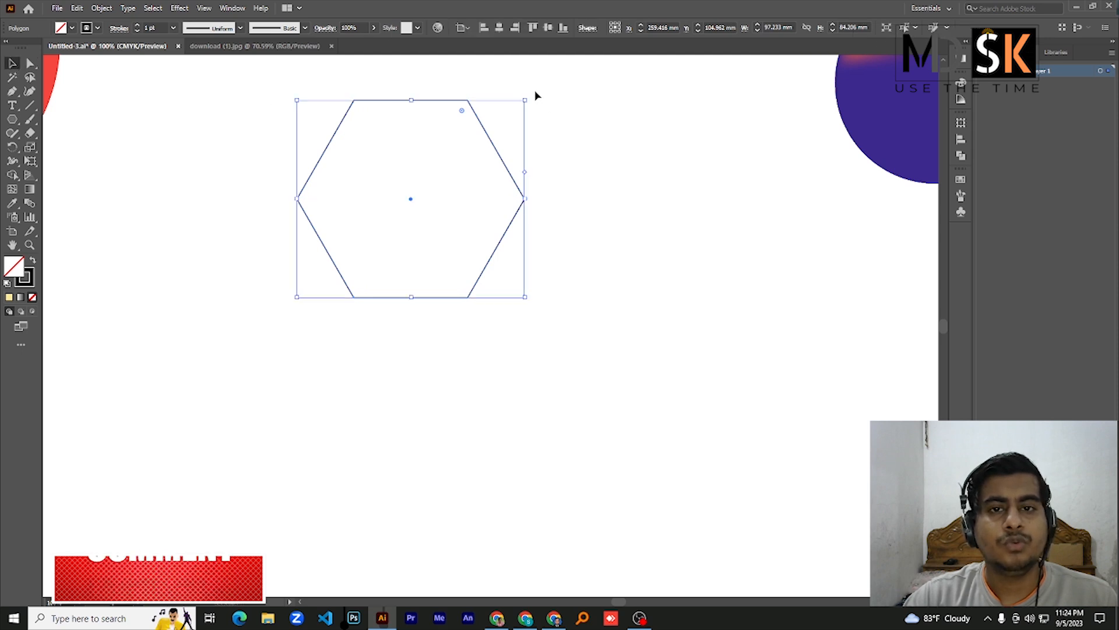
left_click_drag(524, 95, 533, 326)
left_click_drag(457, 292, 654, 289)
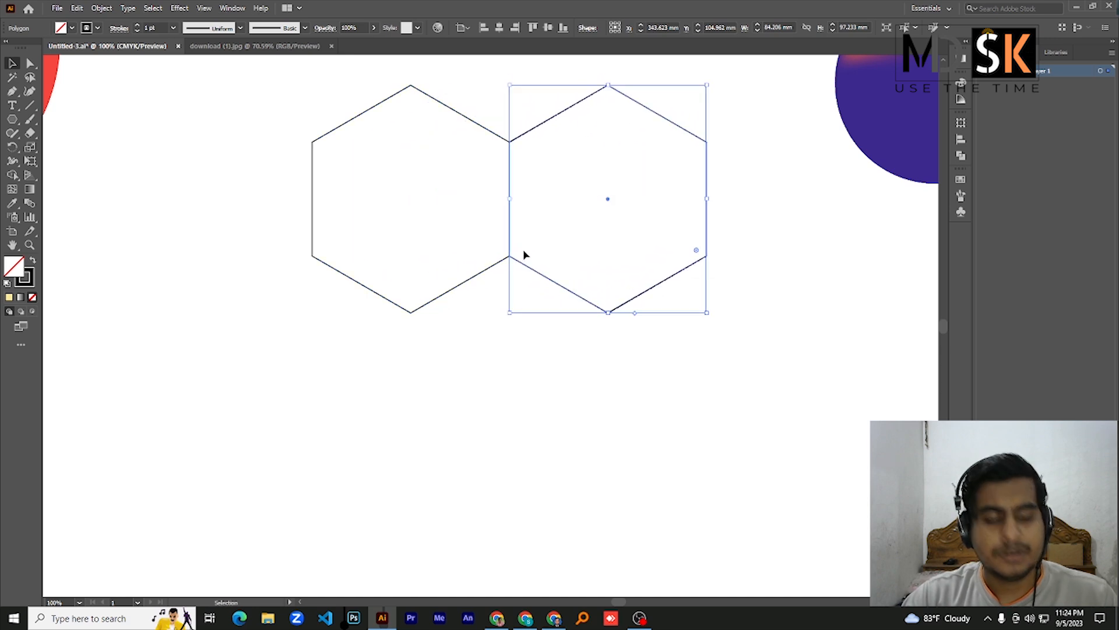
- Examine the lower corner shared by the two hexagons in Outline view, then return to Preview
scroll(521, 255, "up", 4)
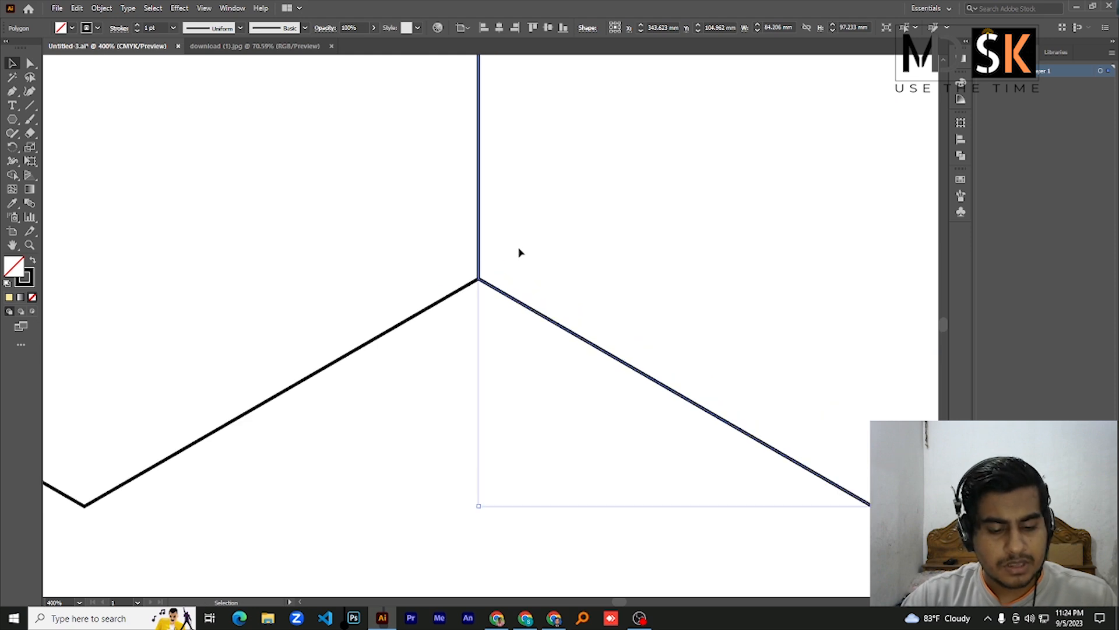
key("a")
key("ctrl+y")
key("v")
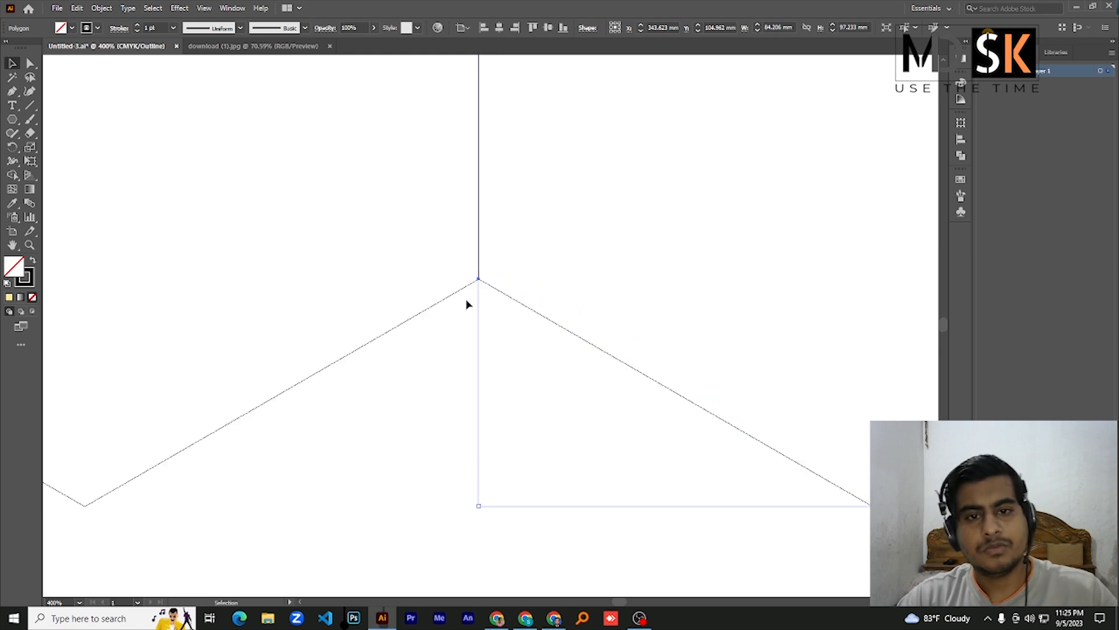
left_click(461, 357)
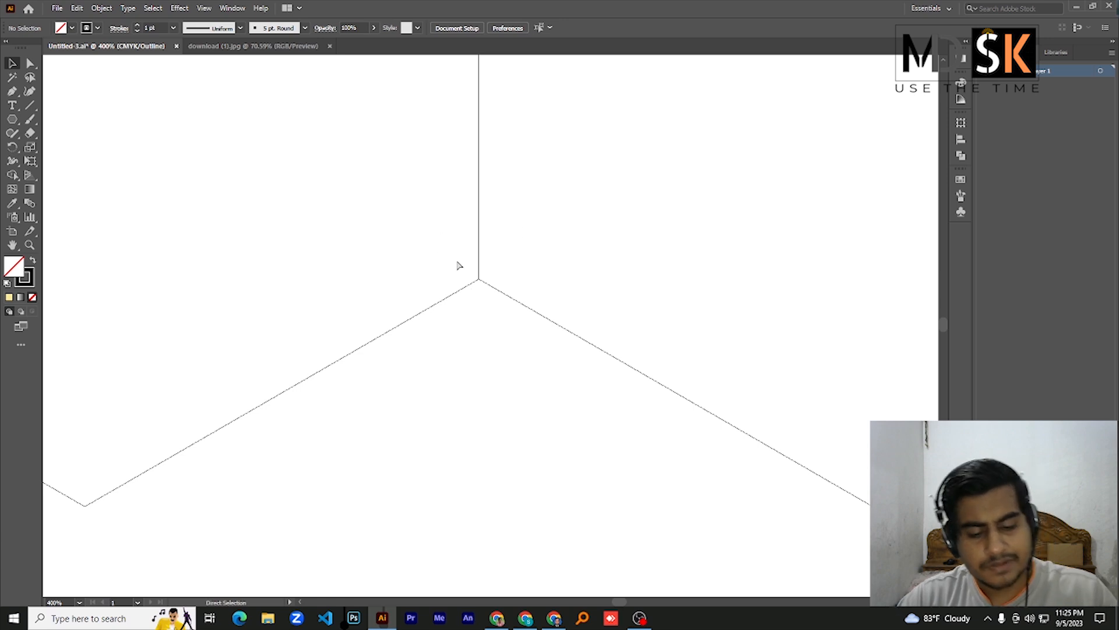
key("ctrl+y")
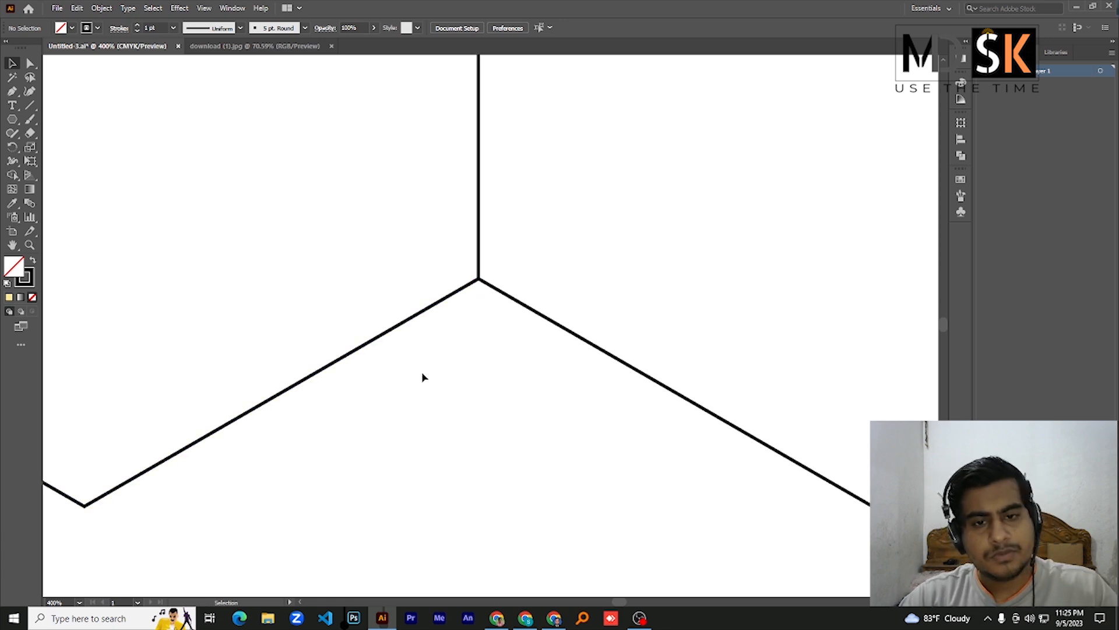
scroll(424, 377, "down", 5)
scroll(446, 350, "down", 2)
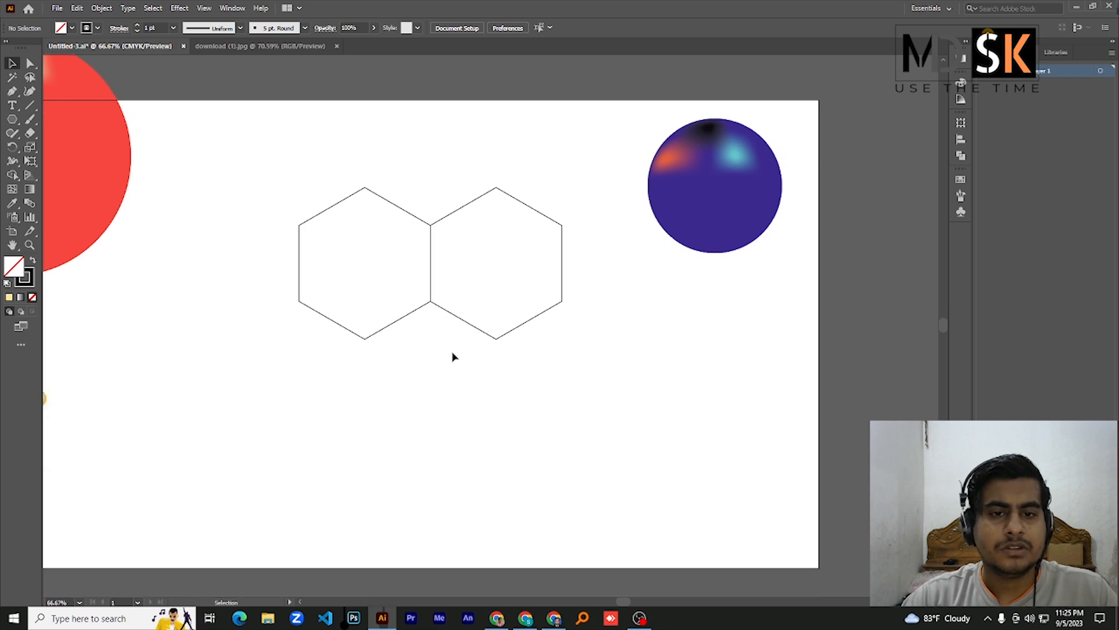
- Duplicate the right hexagon to a third position below and between the two upper hexagons
scroll(446, 349, "down", 2)
left_click(527, 286)
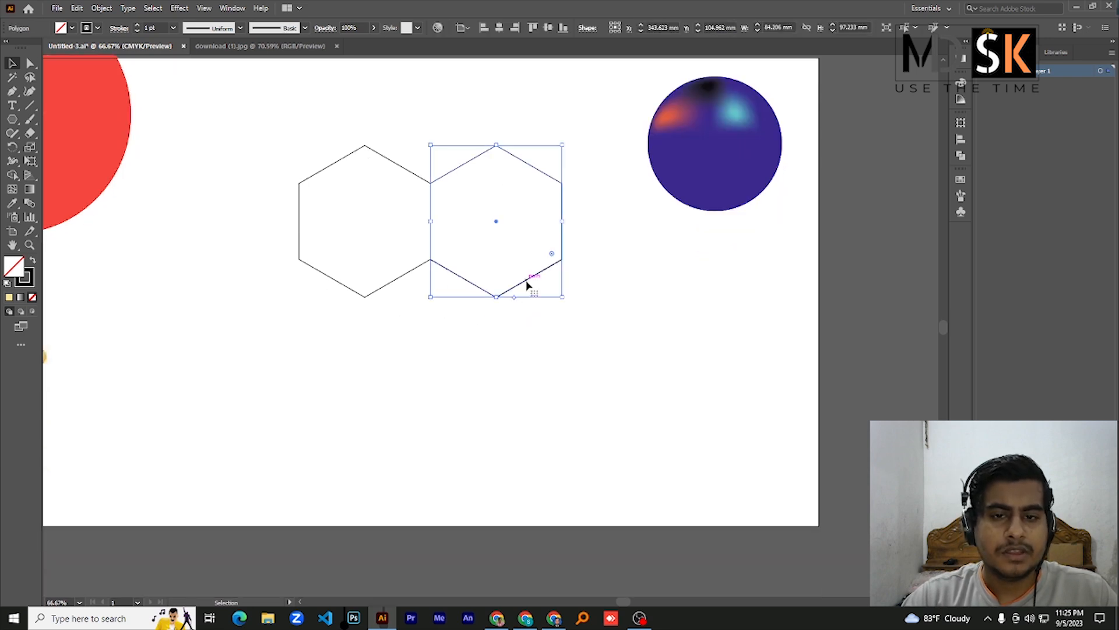
left_click_drag(527, 286, 462, 396)
scroll(447, 291, "up", 7)
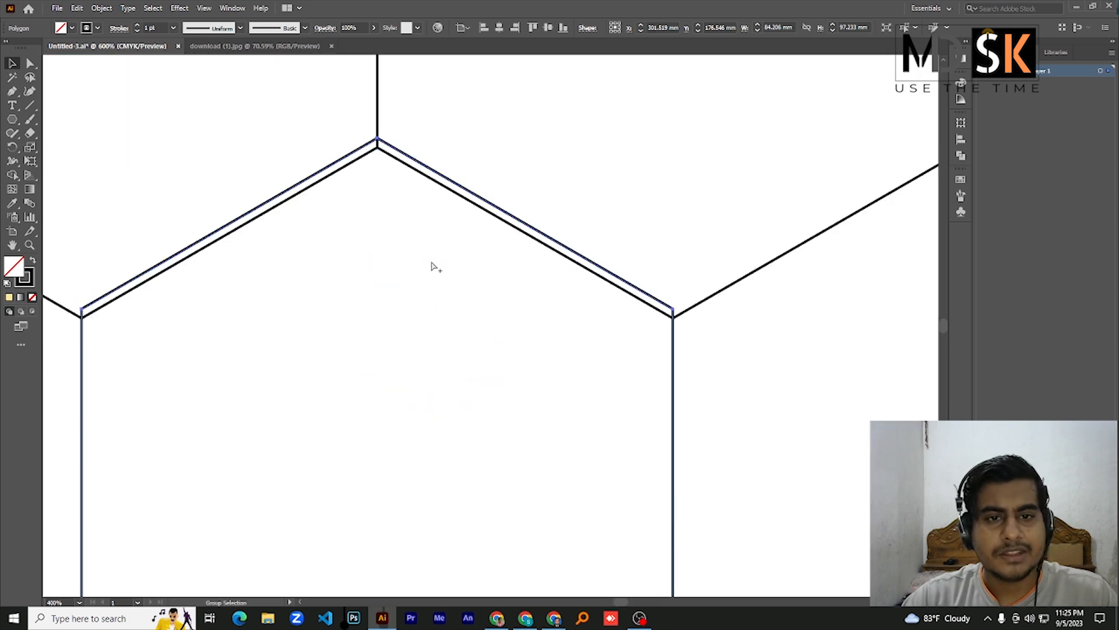
scroll(290, 234, "up", 8)
scroll(114, 248, "up", 5)
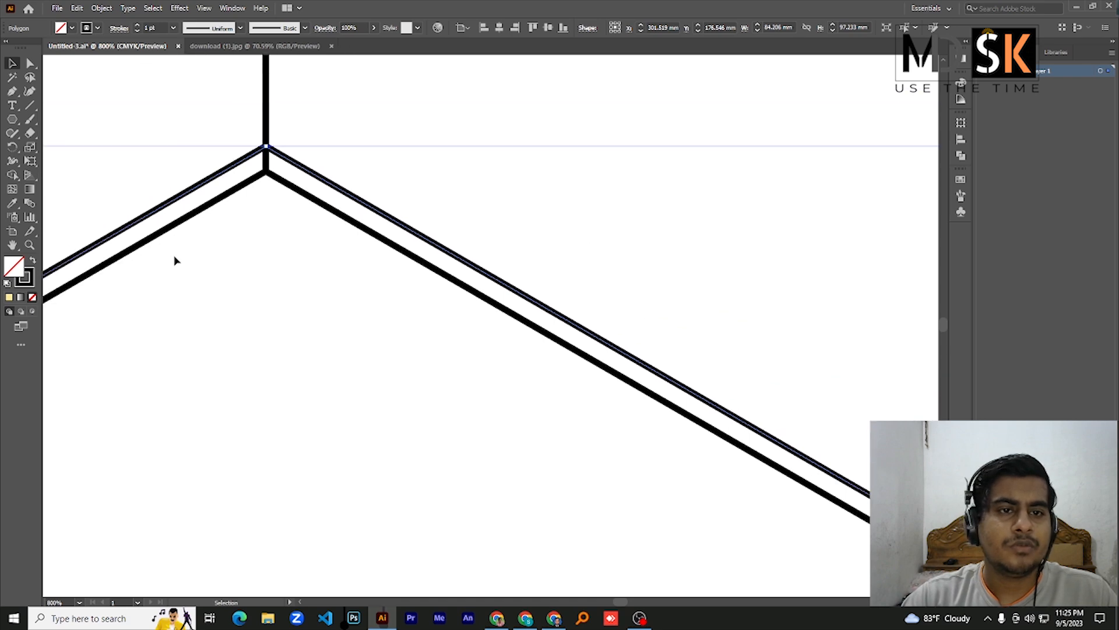
- Try moving the upper right hexagon up to meet the lower hexagon's edge, and undo the move
left_click(287, 254)
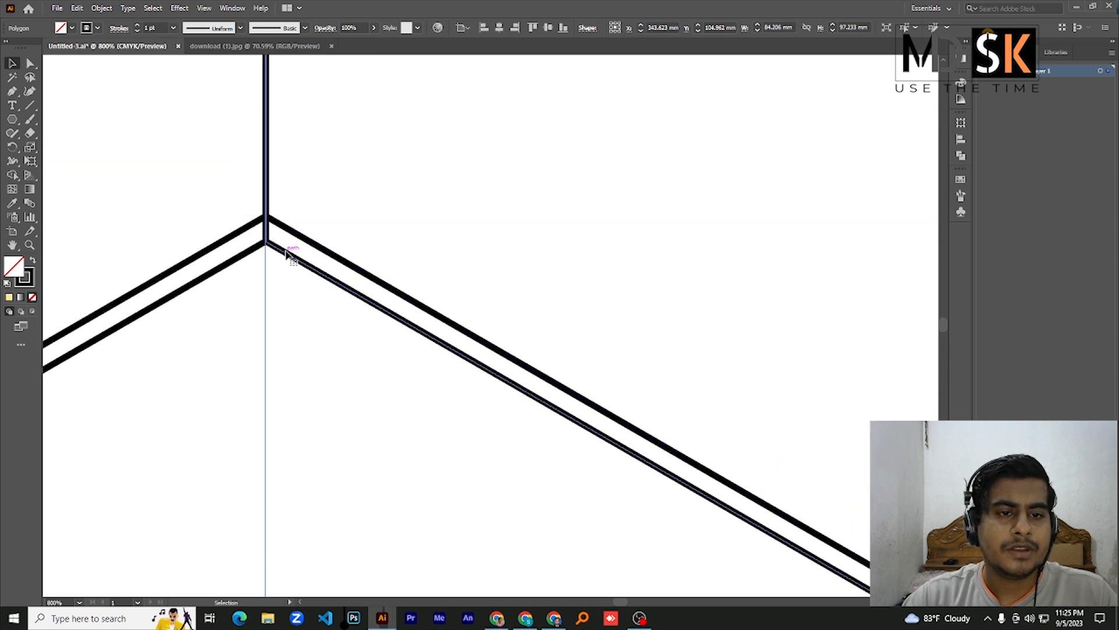
left_click_drag(286, 255, 285, 233)
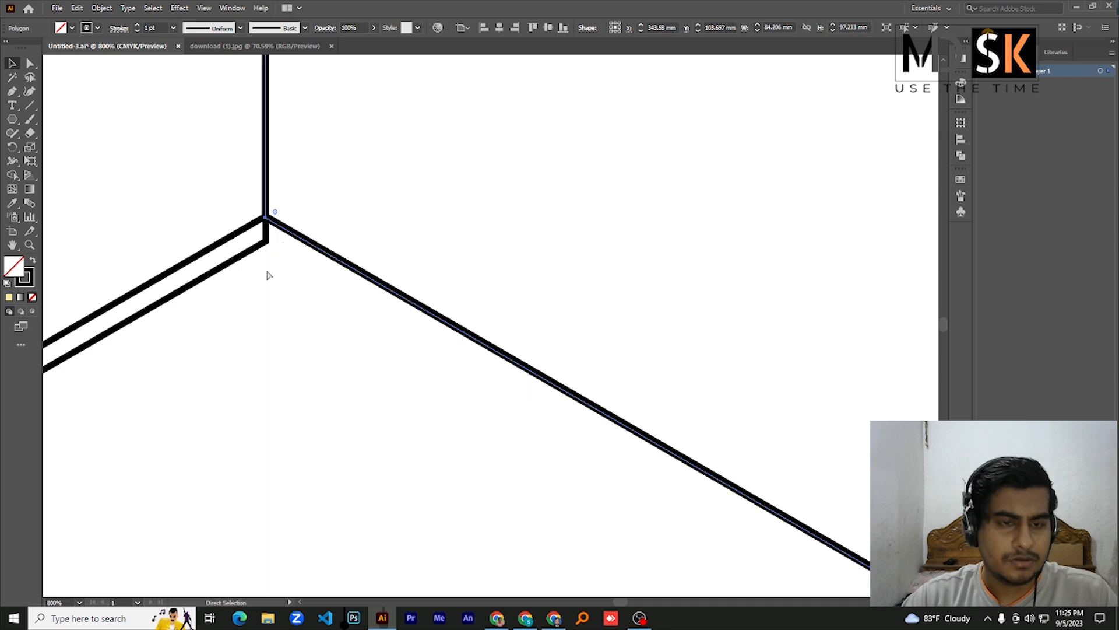
key("ctrl+z")
left_click(235, 294)
left_click(242, 257)
scroll(264, 266, "down", 5)
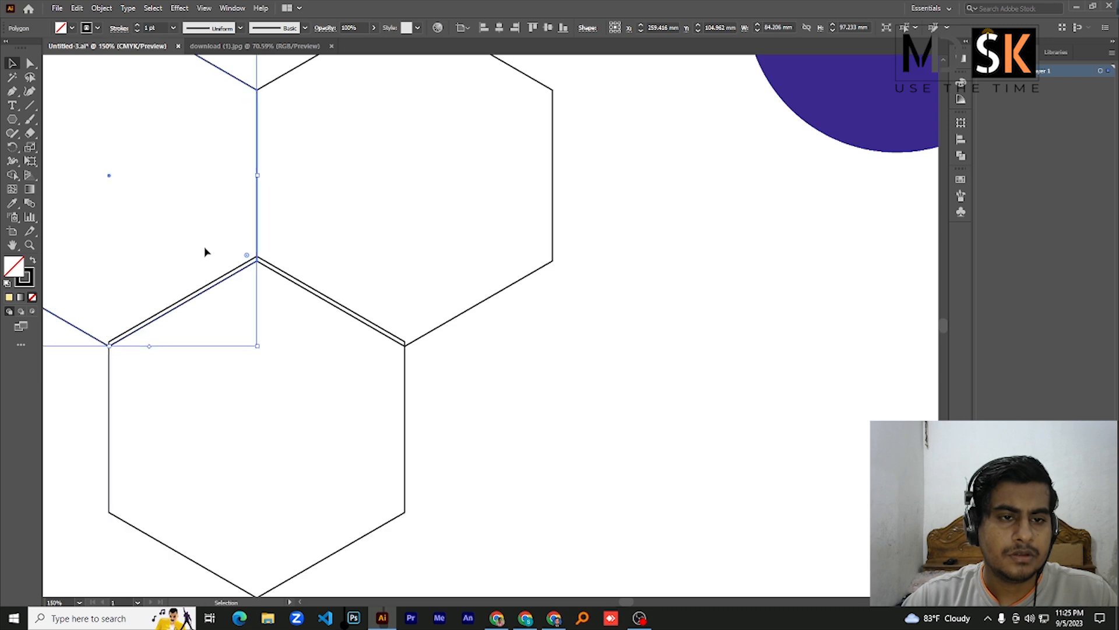
- Move the lower hexagon slightly down to close the gap between its edges and the two upper hexagons
scroll(225, 281, "up", 6)
left_click_drag(457, 400, 461, 437)
scroll(443, 366, "down", 6)
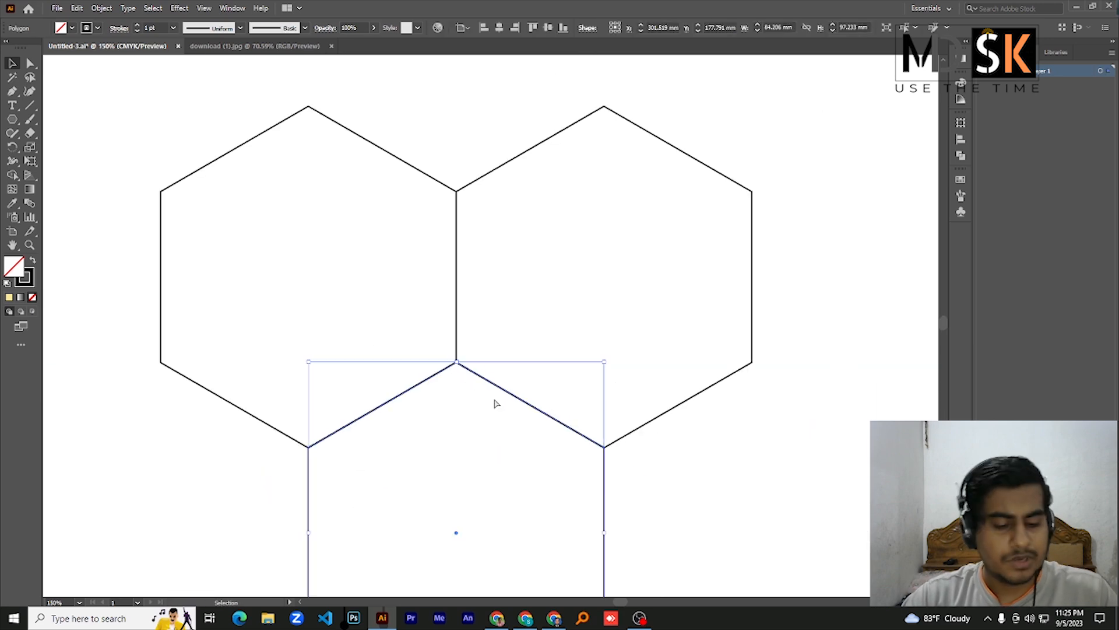
- In Outline view, snap the lower hexagon's top corner exactly onto the upper hexagons' shared corner, then return to Preview
key("ctrl+y")
scroll(428, 378, "up", 4)
scroll(430, 380, "up", 5)
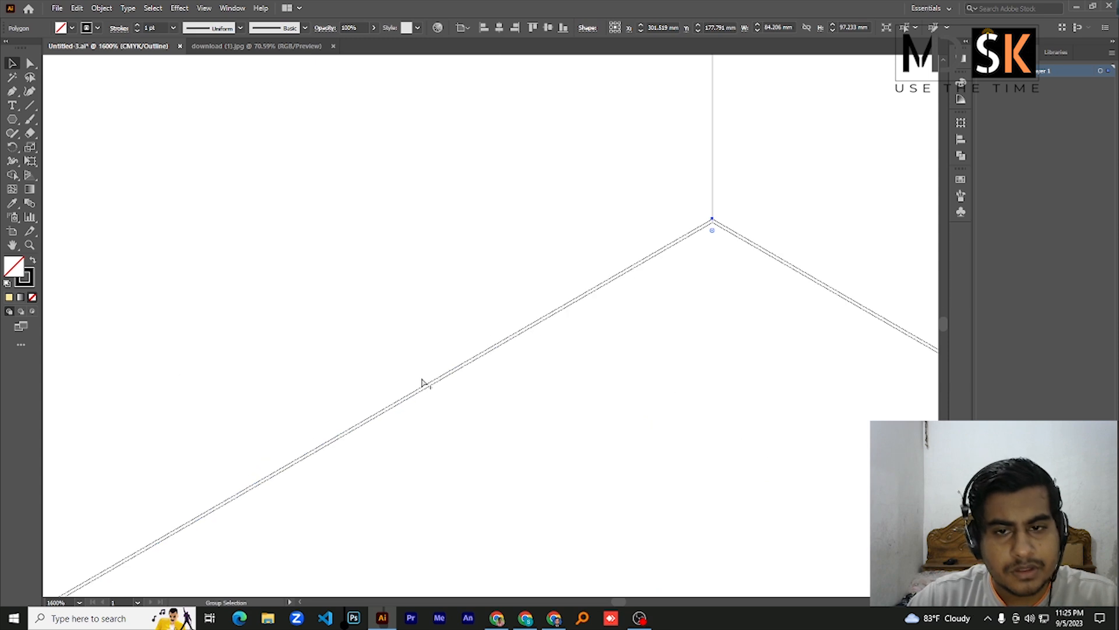
left_click_drag(735, 276, 409, 497)
scroll(522, 378, "up", 3)
scroll(523, 378, "up", 2)
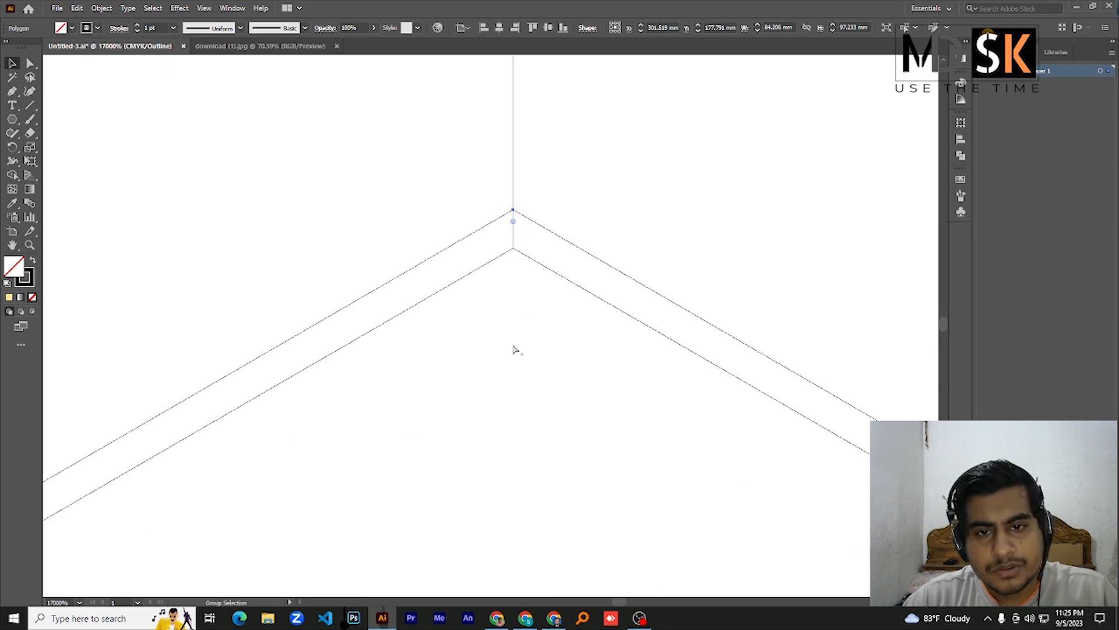
left_click_drag(487, 234, 478, 270)
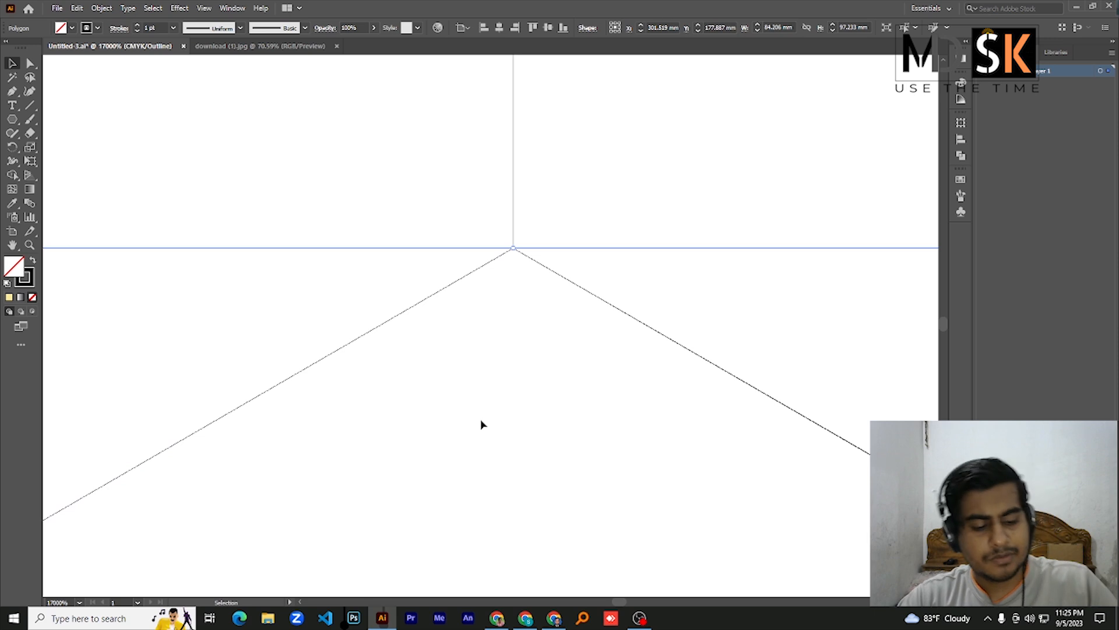
key("ctrl+y")
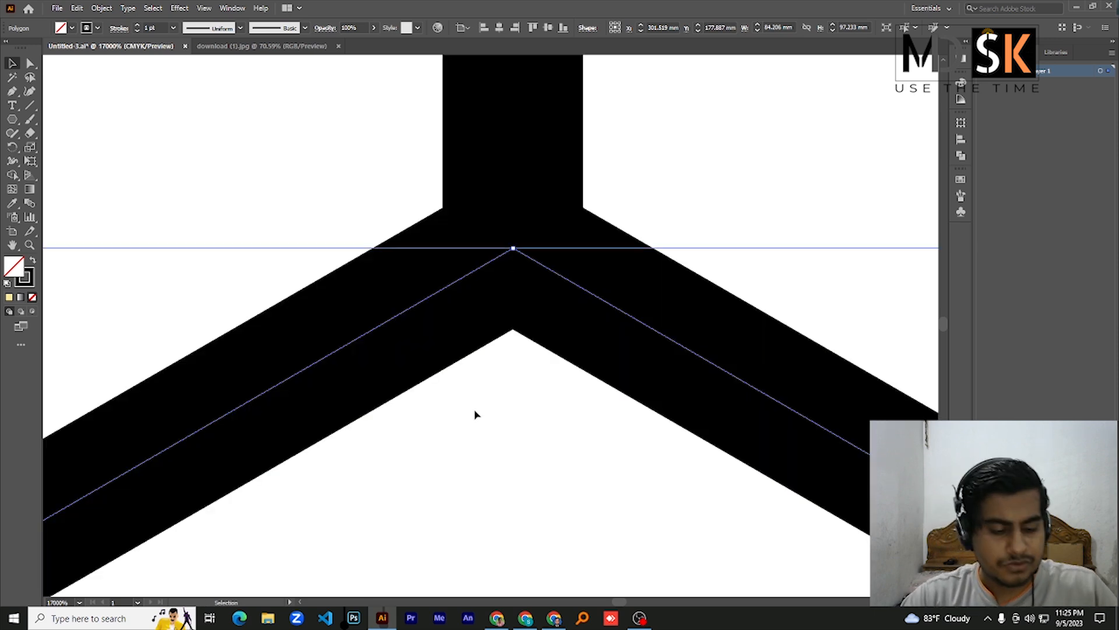
- Select all three hexagons together and activate the Shape Builder tool
scroll(475, 413, "down", 10)
scroll(478, 402, "down", 2)
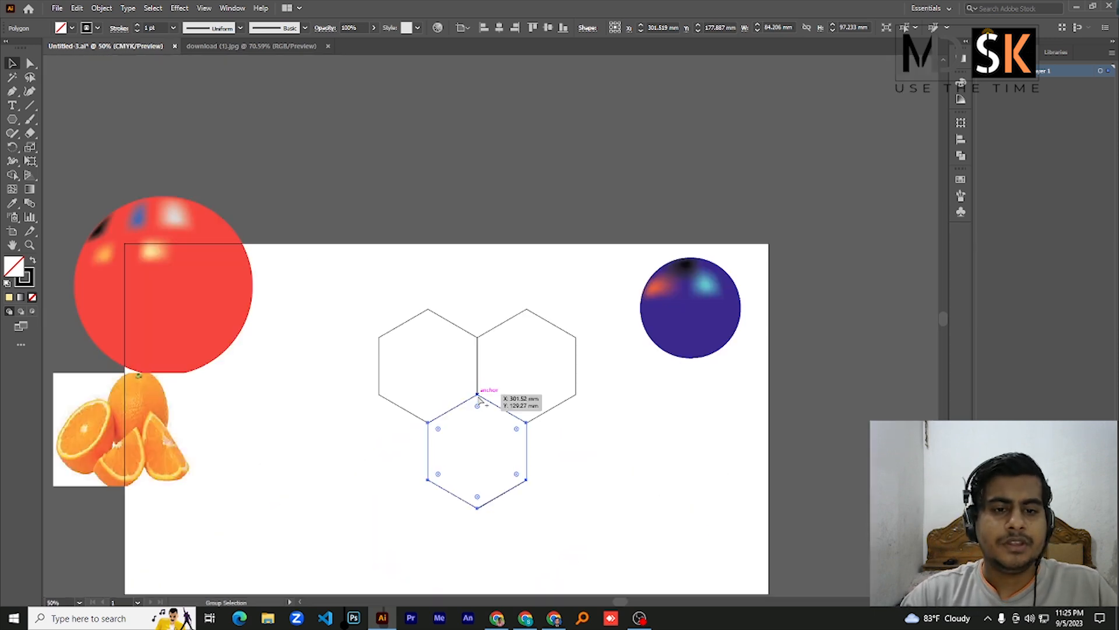
scroll(606, 425, "up", 1)
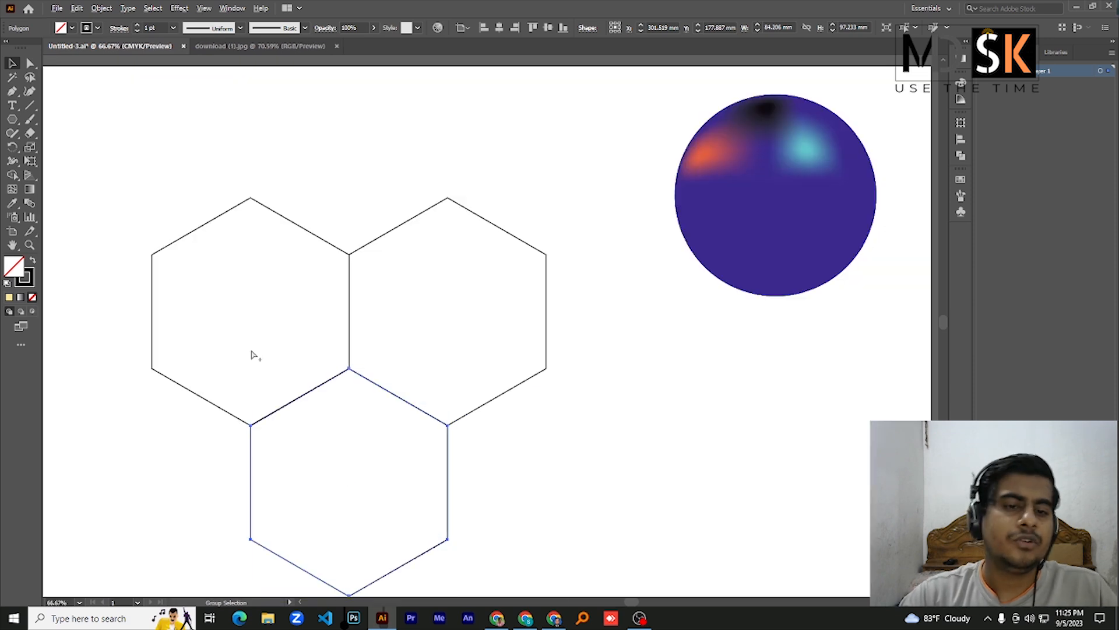
scroll(252, 350, "down", 2)
left_click_drag(167, 273, 415, 455)
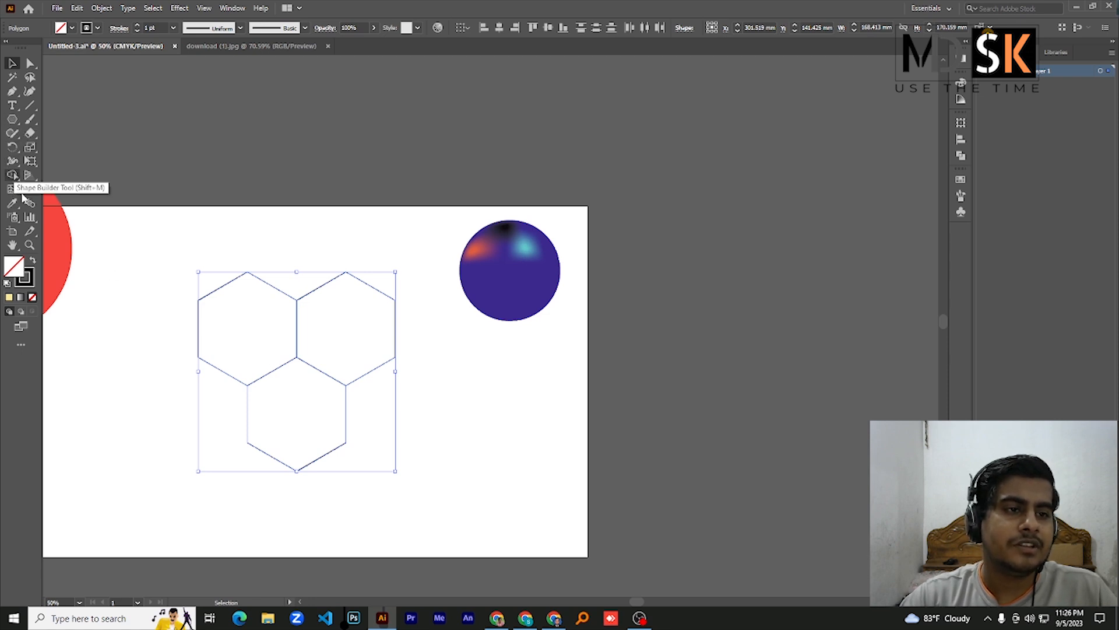
left_click(12, 175)
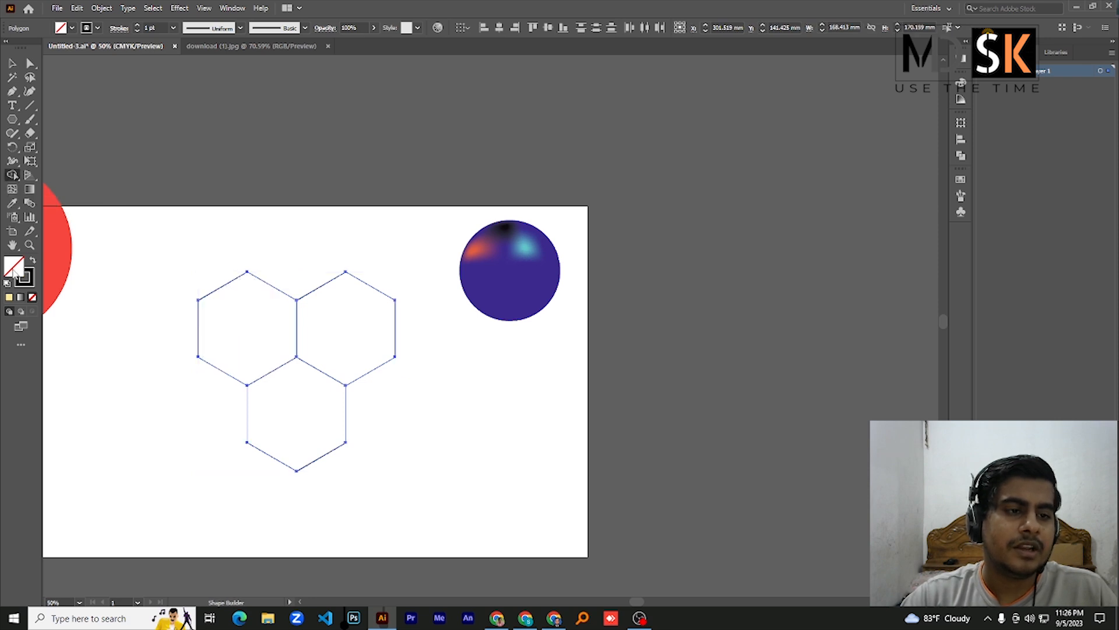
- Set the fill to yellow f7e261 and apply it to the two upper hexagons with Shape Builder
double_click(13, 267)
left_click(748, 286)
left_click(670, 162)
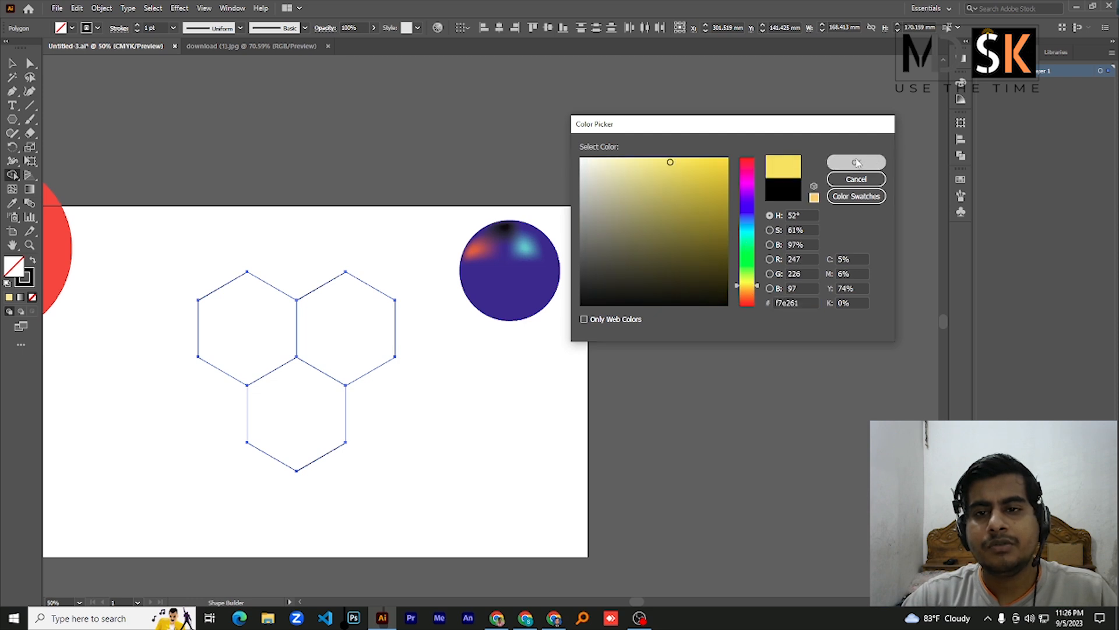
left_click(856, 163)
left_click(253, 330)
left_click(338, 324)
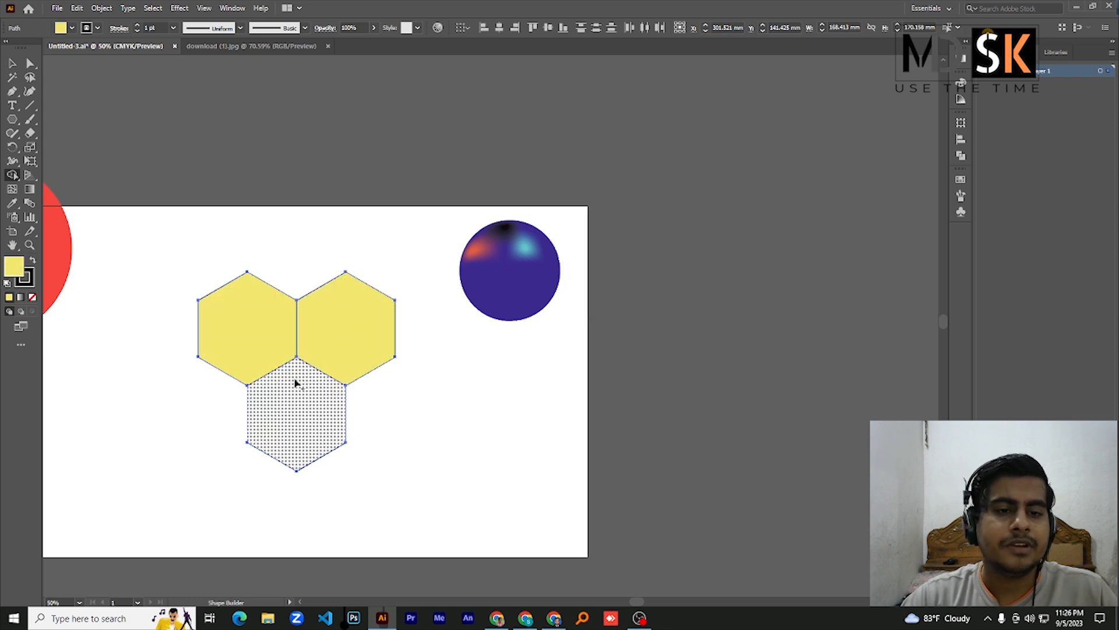
- Undo the second yellow fill, try merging the upper left hexagon with the lower one, and undo back to the unfilled hexagons
key("ctrl+z")
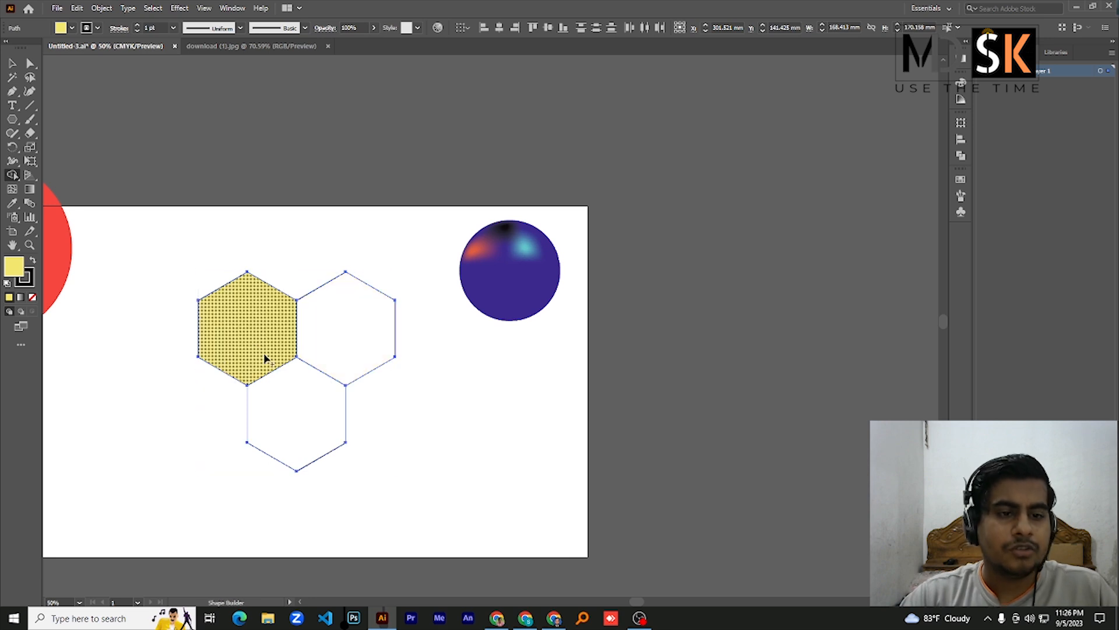
left_click_drag(265, 359, 295, 431)
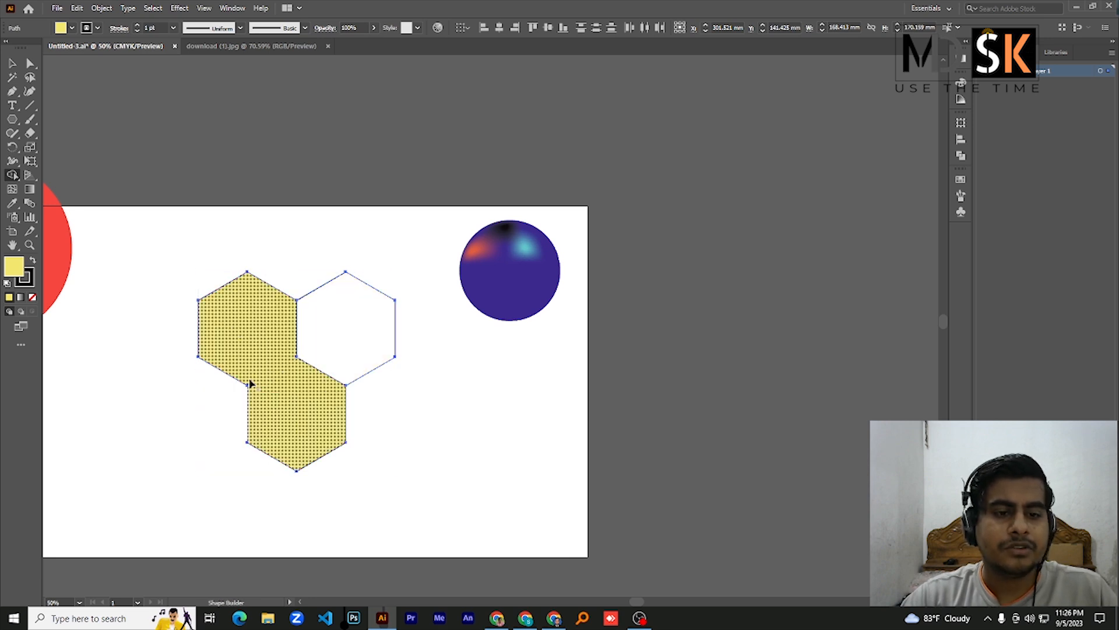
key("ctrl+z")
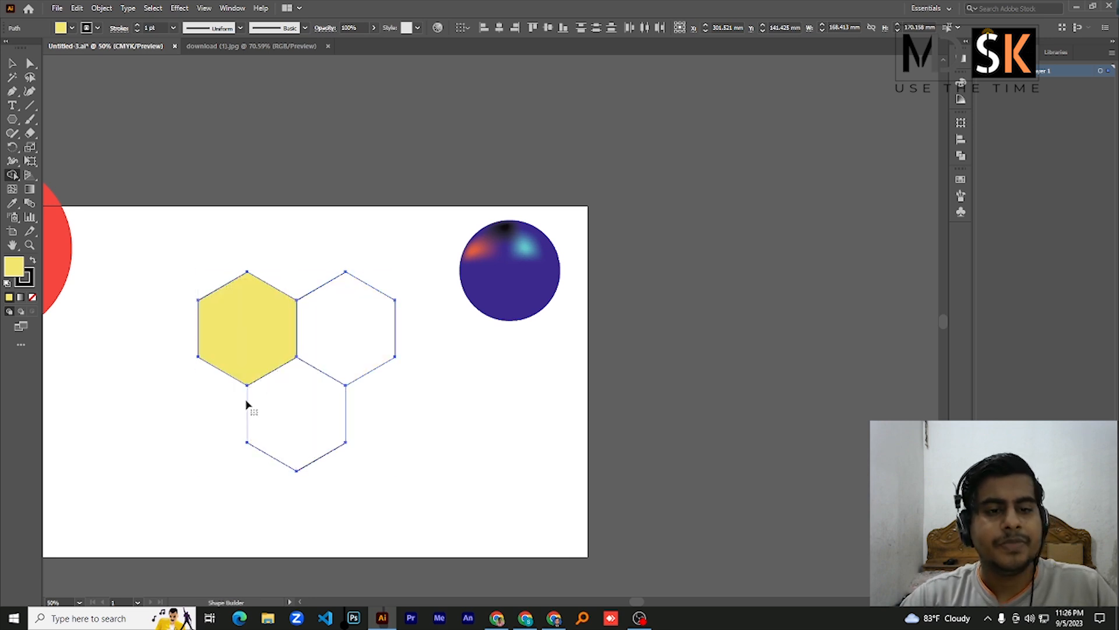
key("ctrl+z")
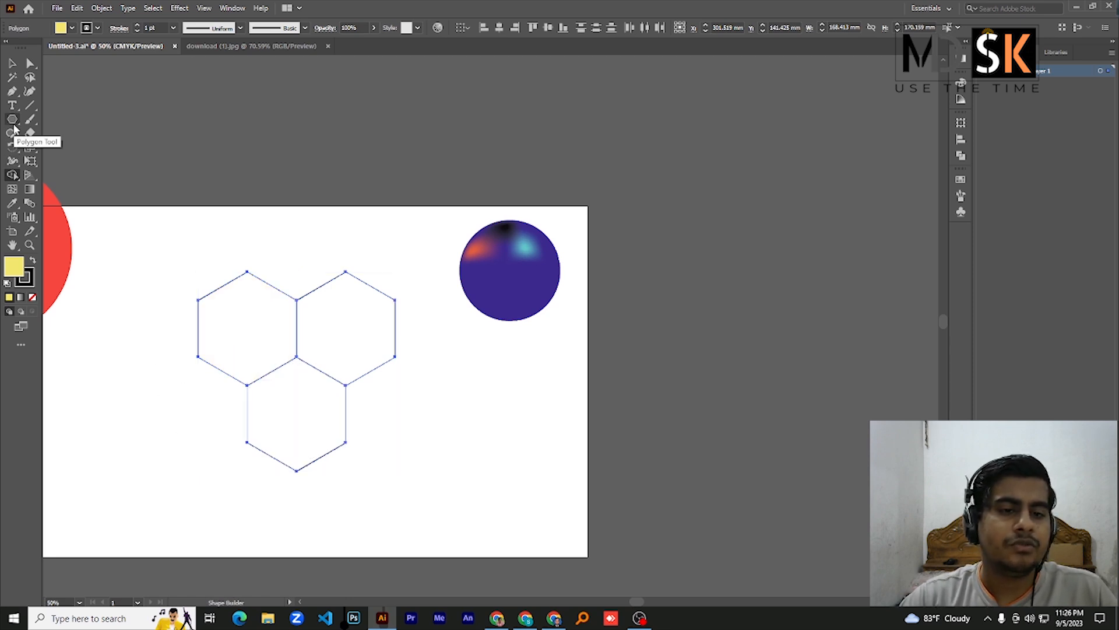
left_click(31, 106)
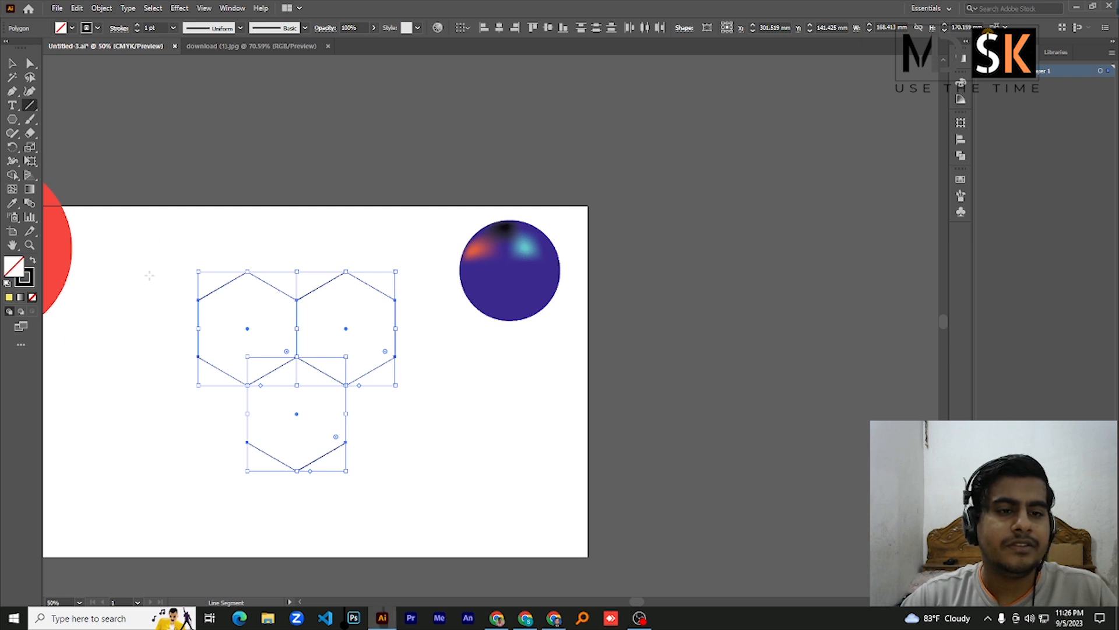
left_click(169, 301)
left_click(604, 357)
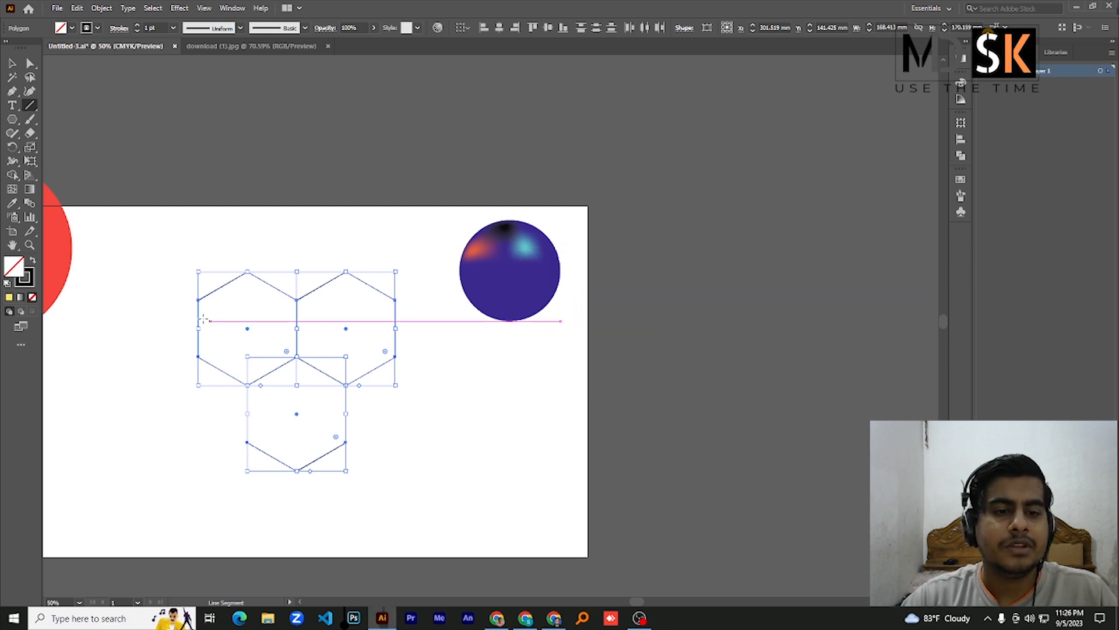
left_click_drag(188, 301, 340, 295)
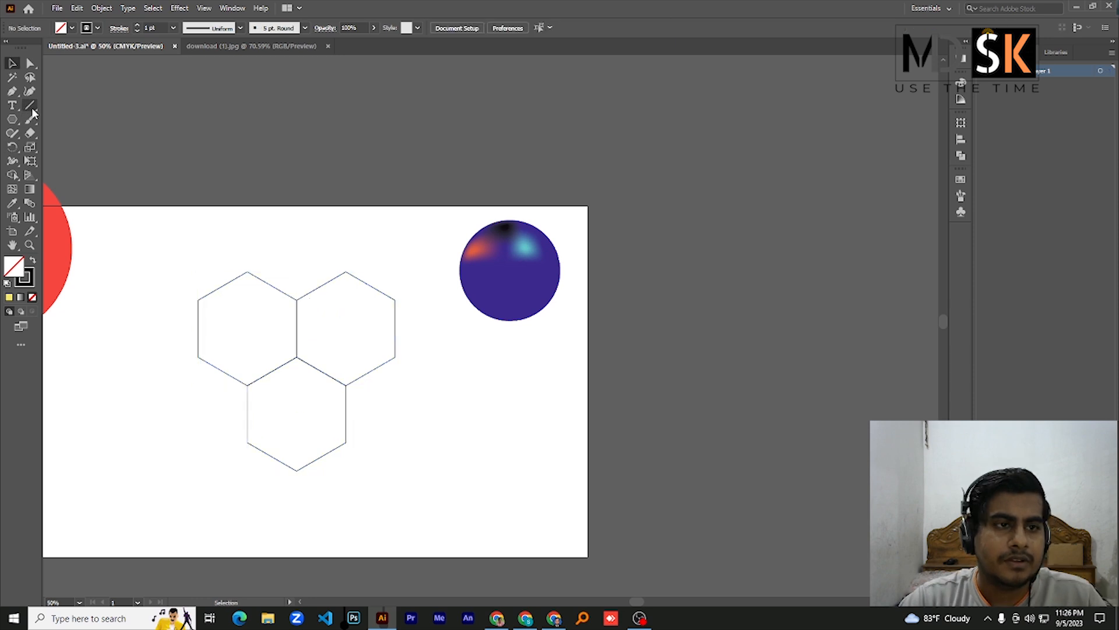
- Draw diagonal lines spanning about 84 by 49 mm from the outer upper corners of both upper hexagons to the shared centre corner
left_click(32, 107)
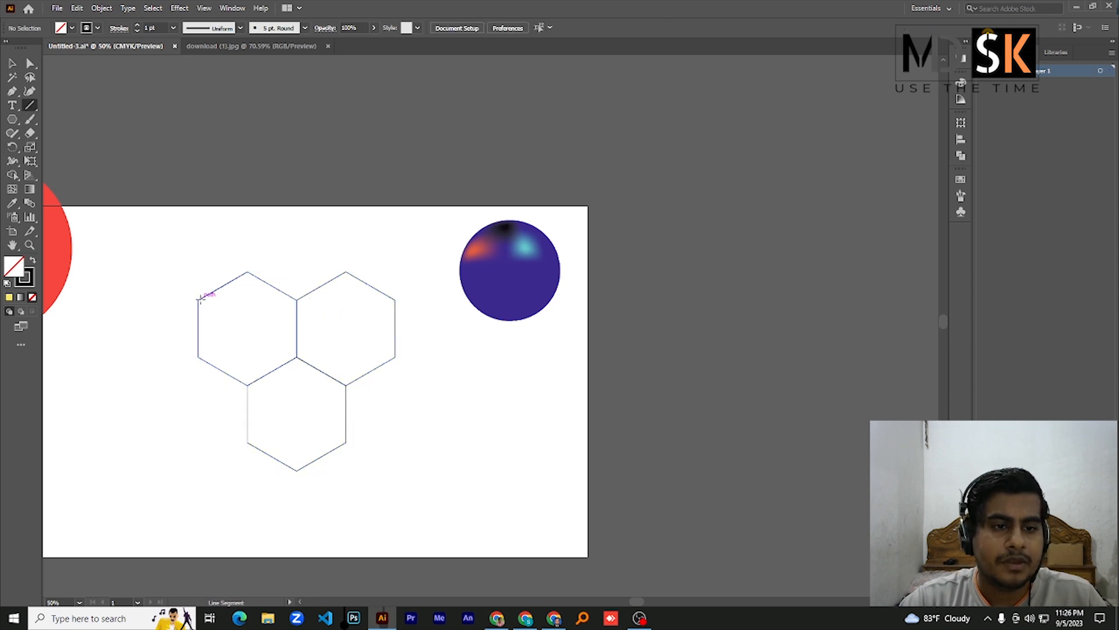
left_click_drag(197, 301, 297, 357)
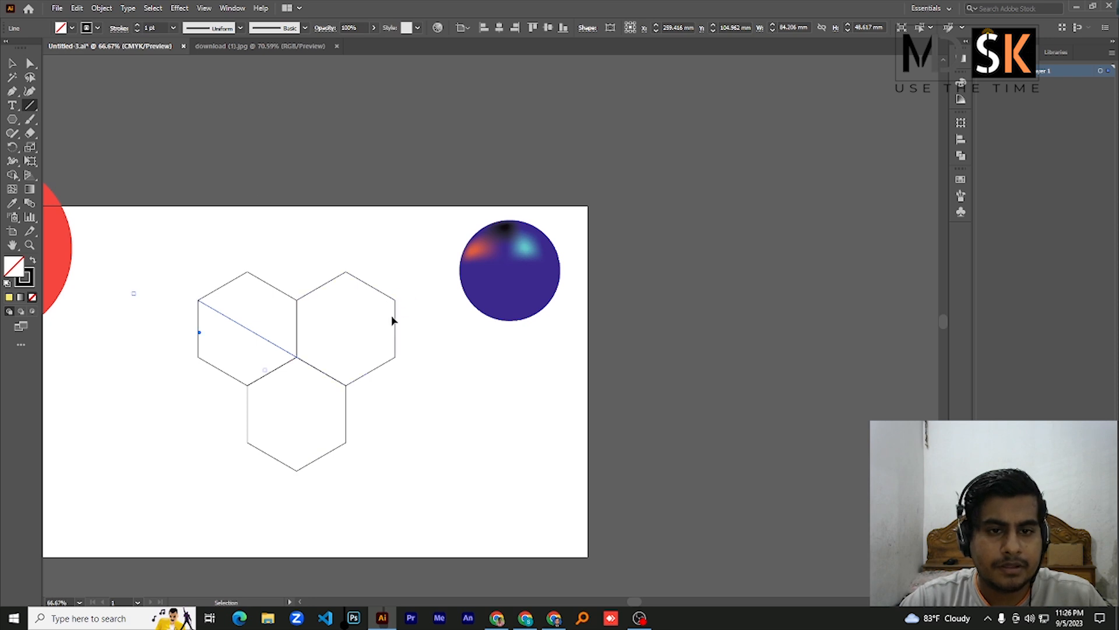
scroll(397, 314, "up", 3)
left_click_drag(402, 266, 107, 436)
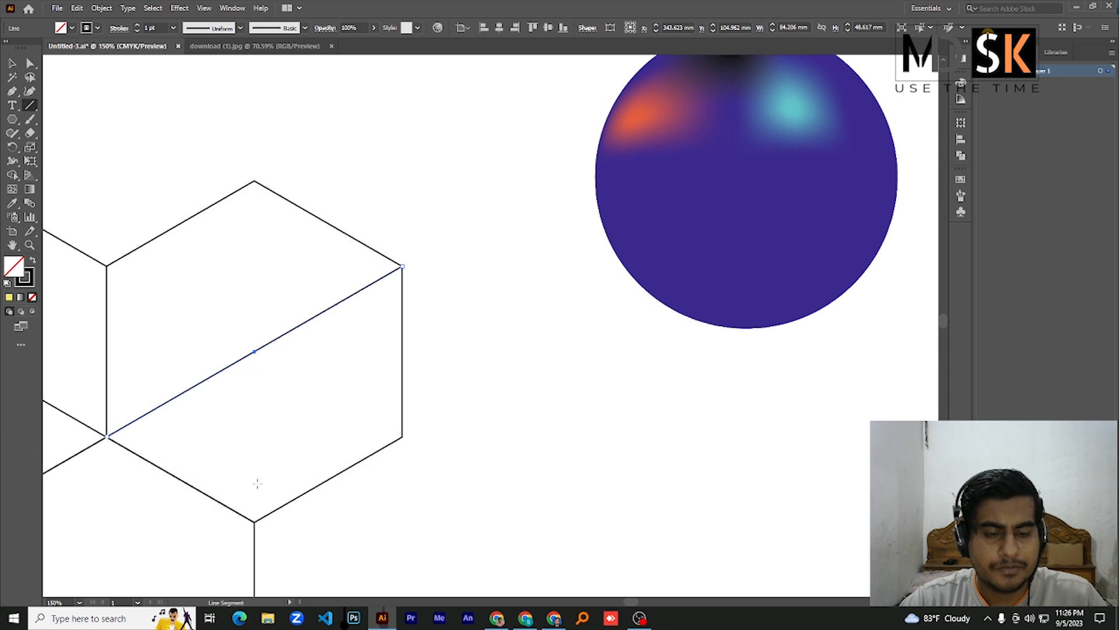
- Draw a vertical line about 164 mm long through the shared centre corner, extending slightly past the figure's upper notch and lowest corner
key("space")
left_click_drag(307, 517, 627, 362)
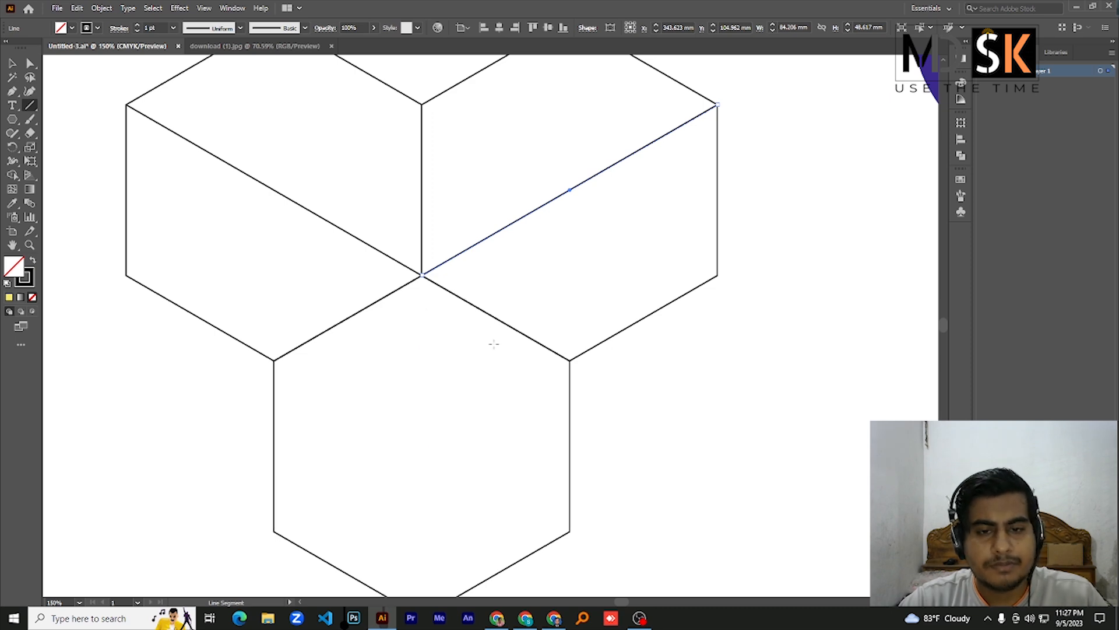
scroll(435, 351, "down", 1)
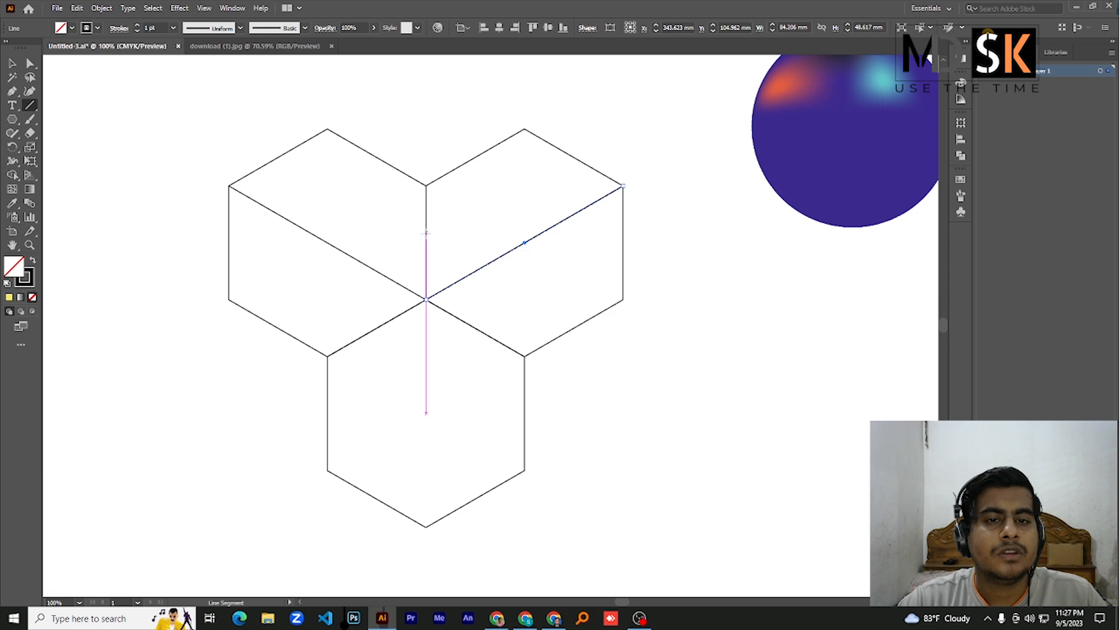
left_click(32, 64)
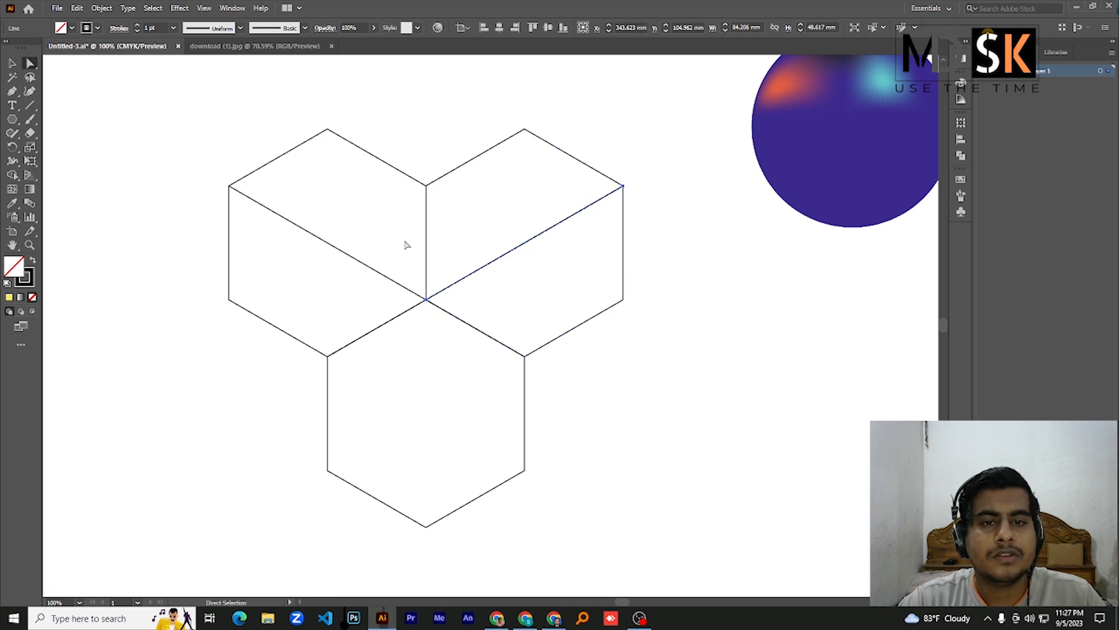
left_click(30, 104)
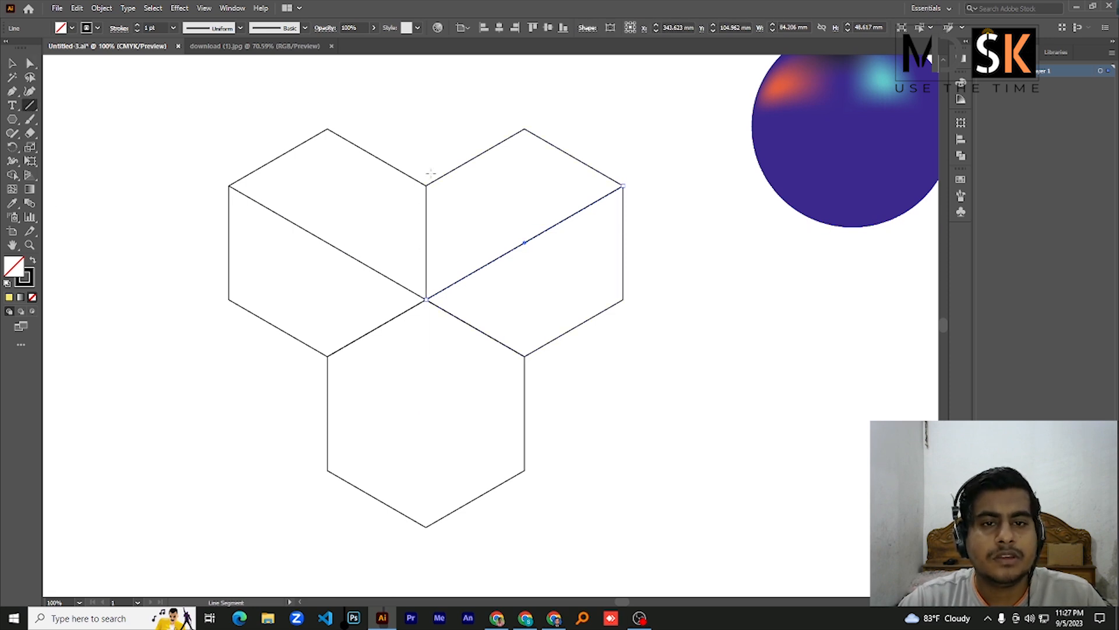
left_click_drag(427, 168, 427, 550)
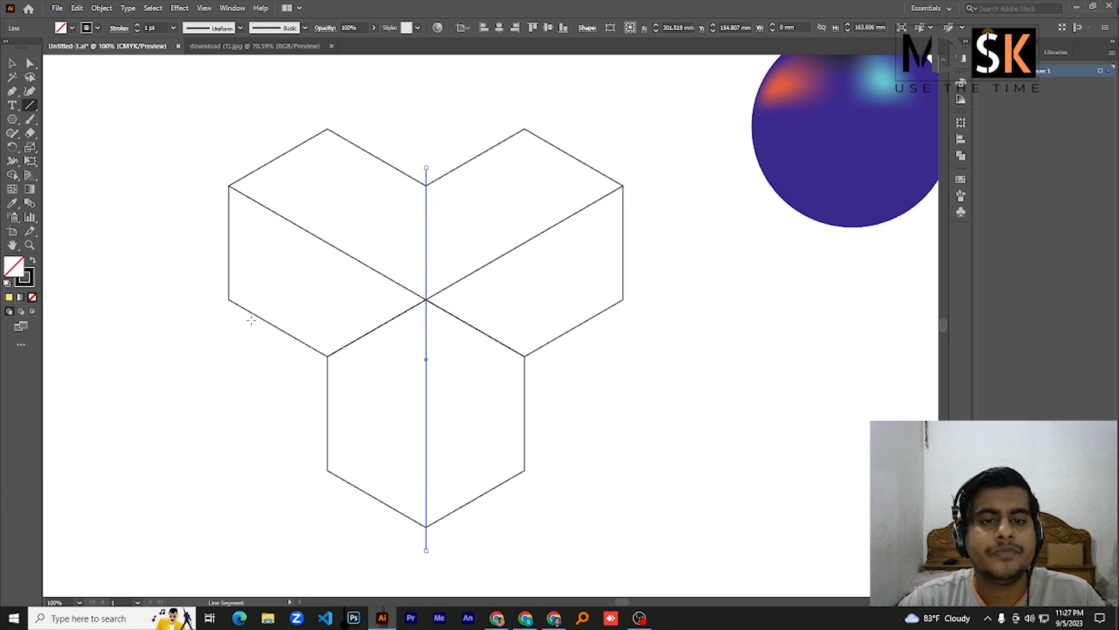
- Activate the Shape Builder tool and set the fill to red with the vertical line selected
left_click(11, 176)
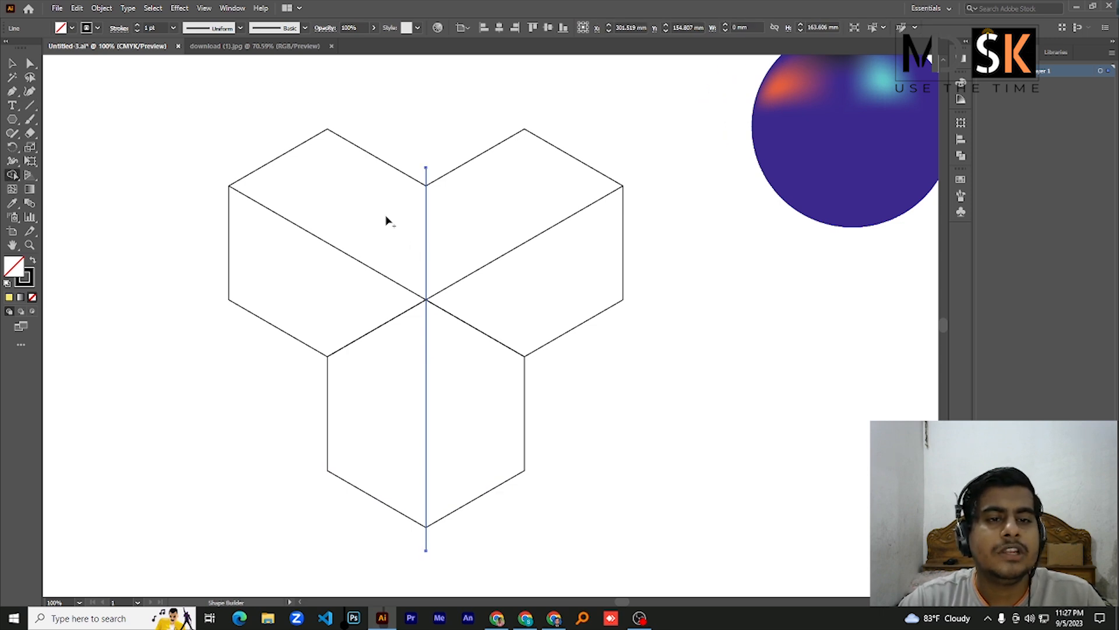
double_click(11, 269)
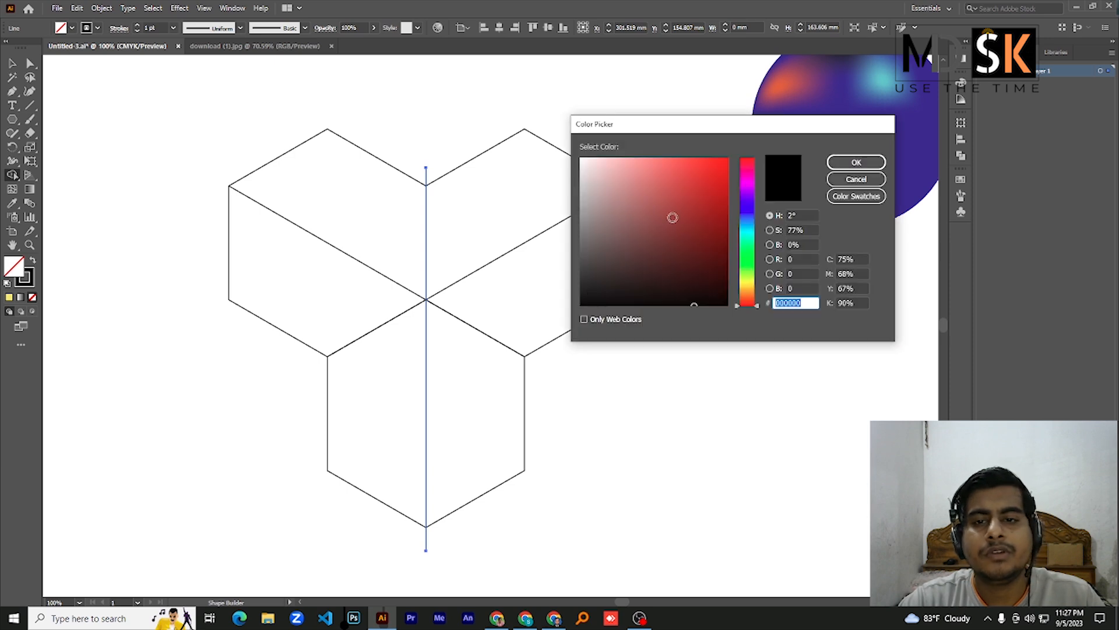
left_click_drag(701, 214, 689, 192)
left_click(856, 162)
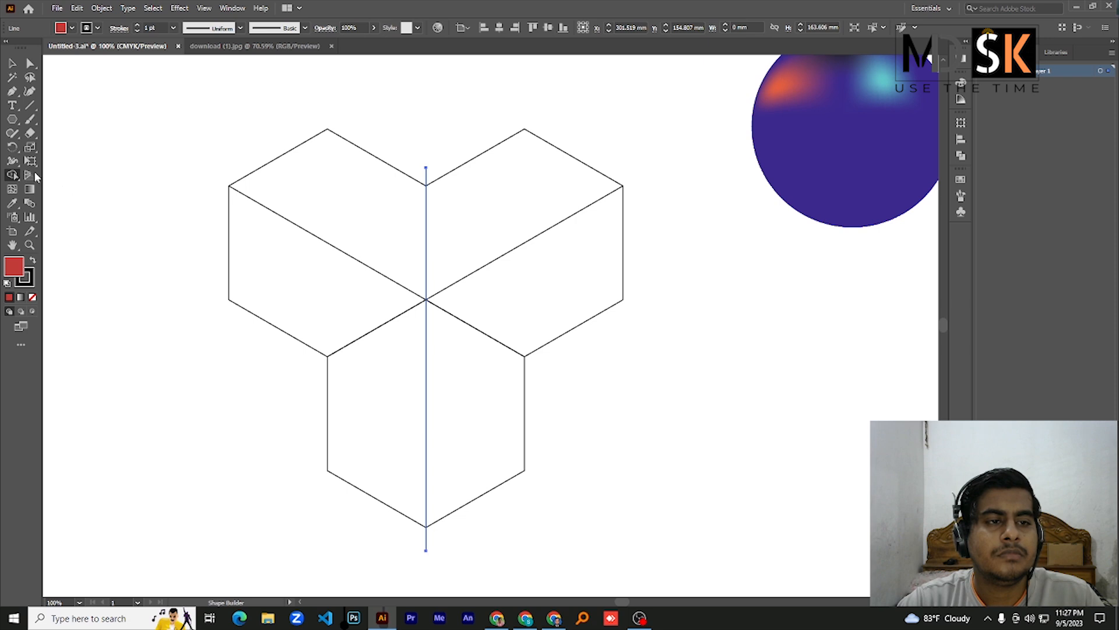
- Select all three hexagons together with the dividing lines and activate the Shape Builder tool
left_click(12, 63)
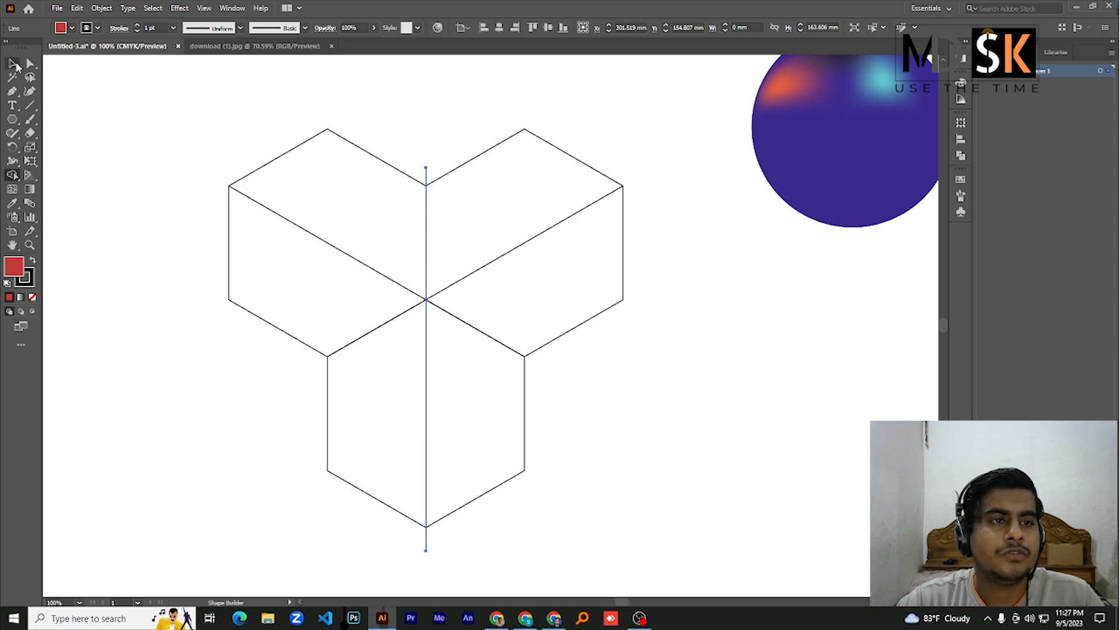
left_click_drag(180, 111, 657, 515)
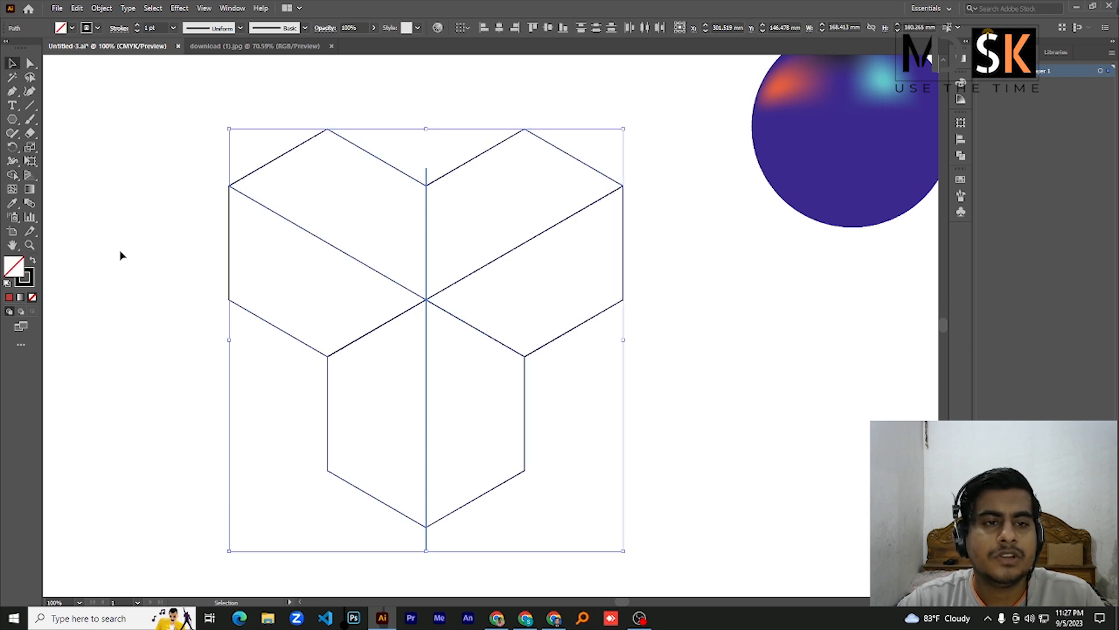
left_click(11, 175)
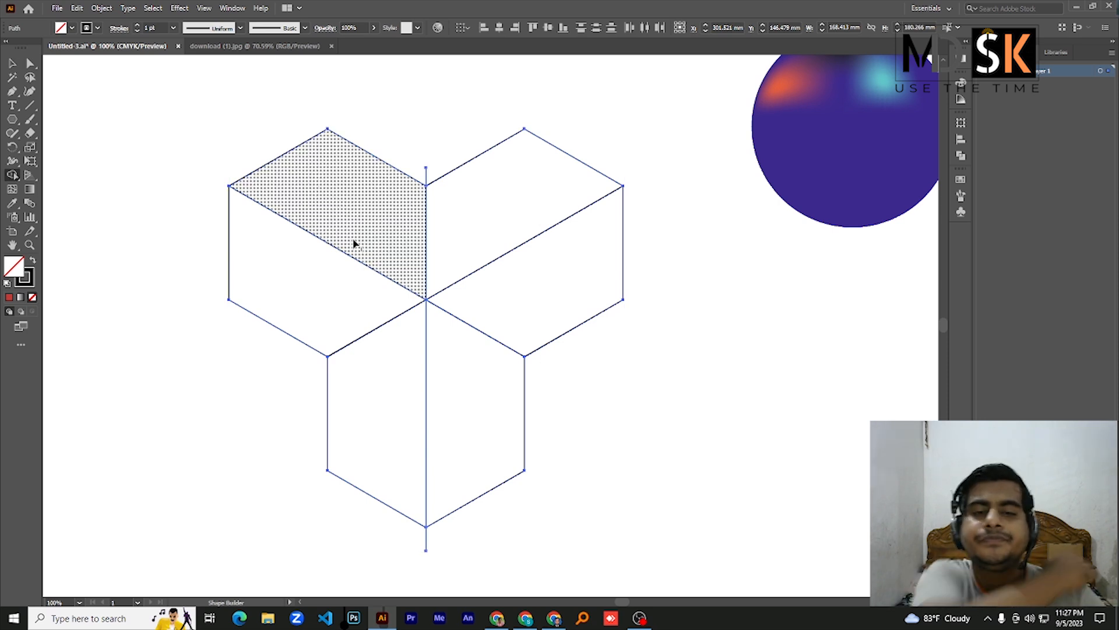
- Fill the upper half of the upper left hexagon with red RGB 206, 88, 85, and choose a brighter red fill
double_click(12, 267)
left_click(669, 185)
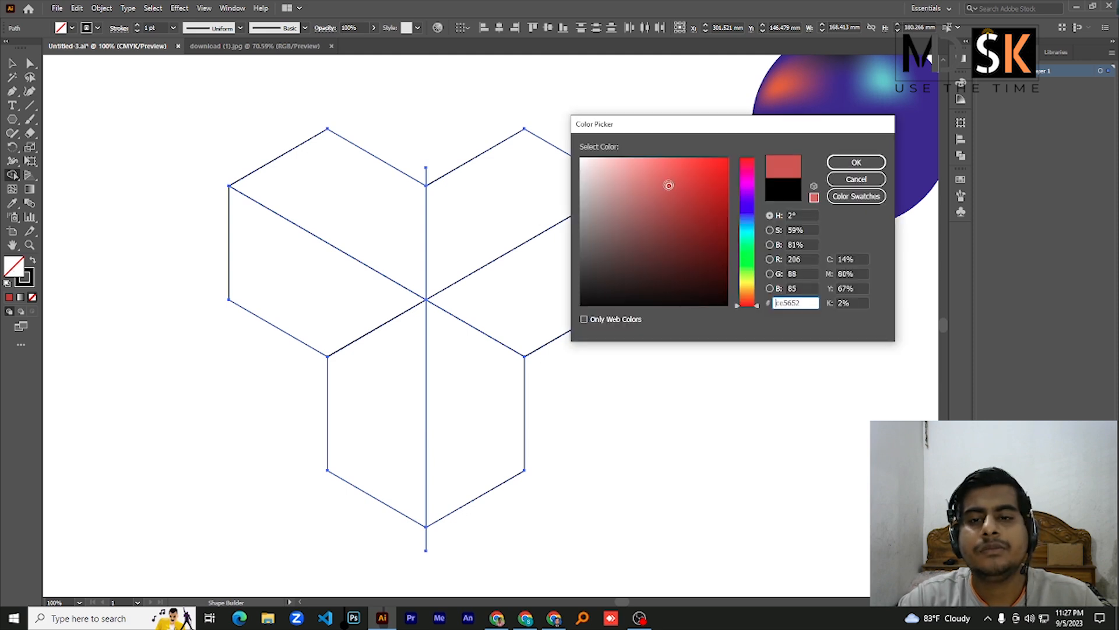
left_click(869, 164)
left_click(387, 197)
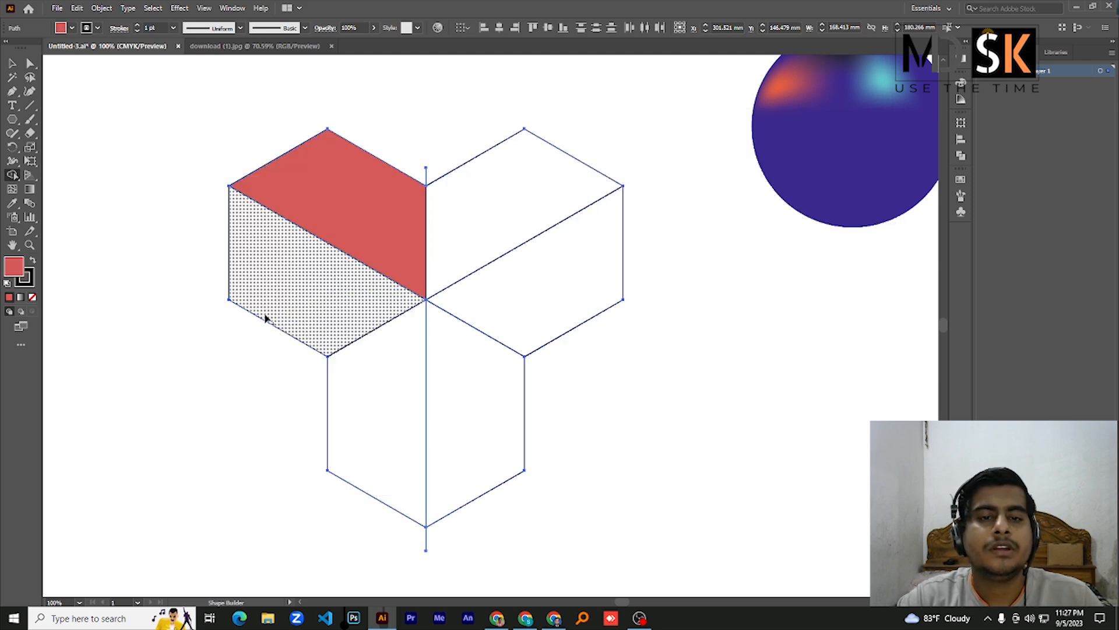
double_click(11, 270)
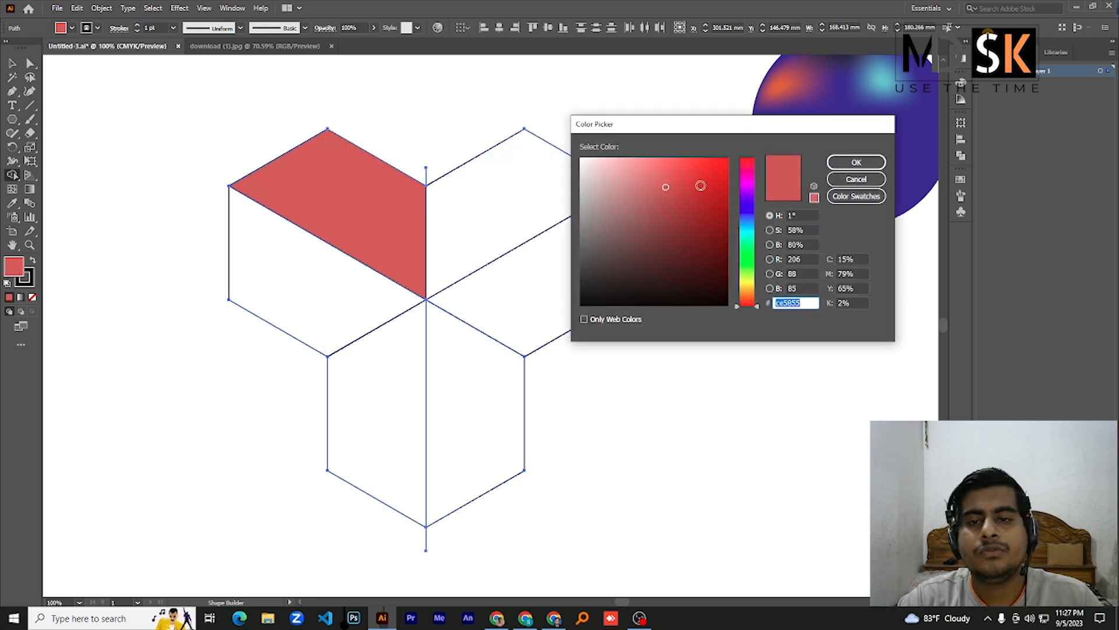
left_click(675, 168)
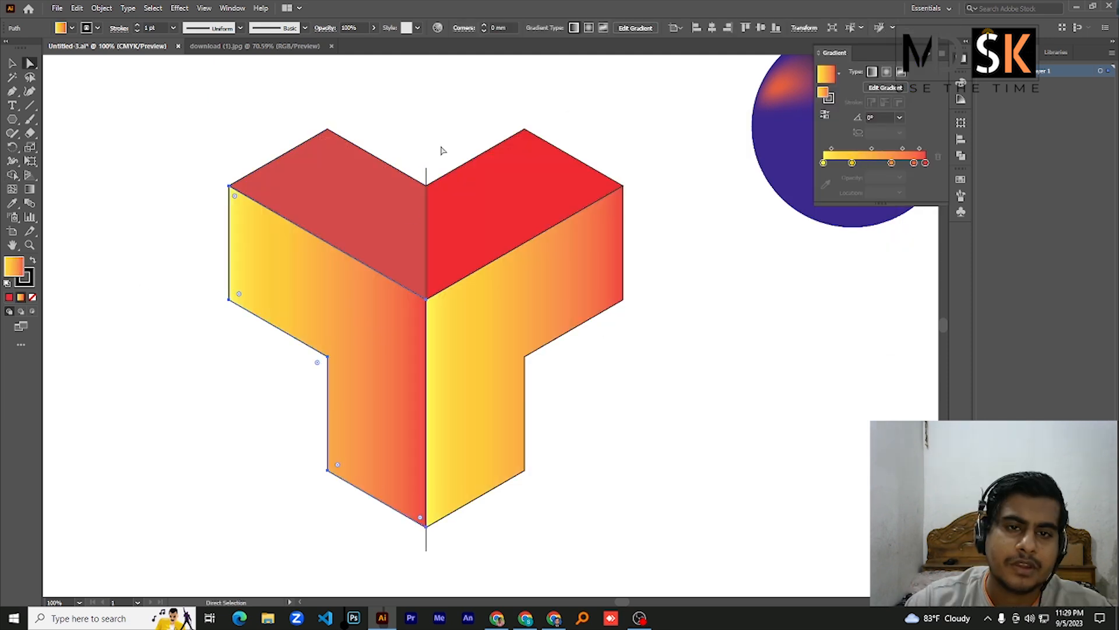
- Delete the vertical line's stubs protruding above and below the figure, and clear the selection
left_click_drag(411, 131, 443, 174)
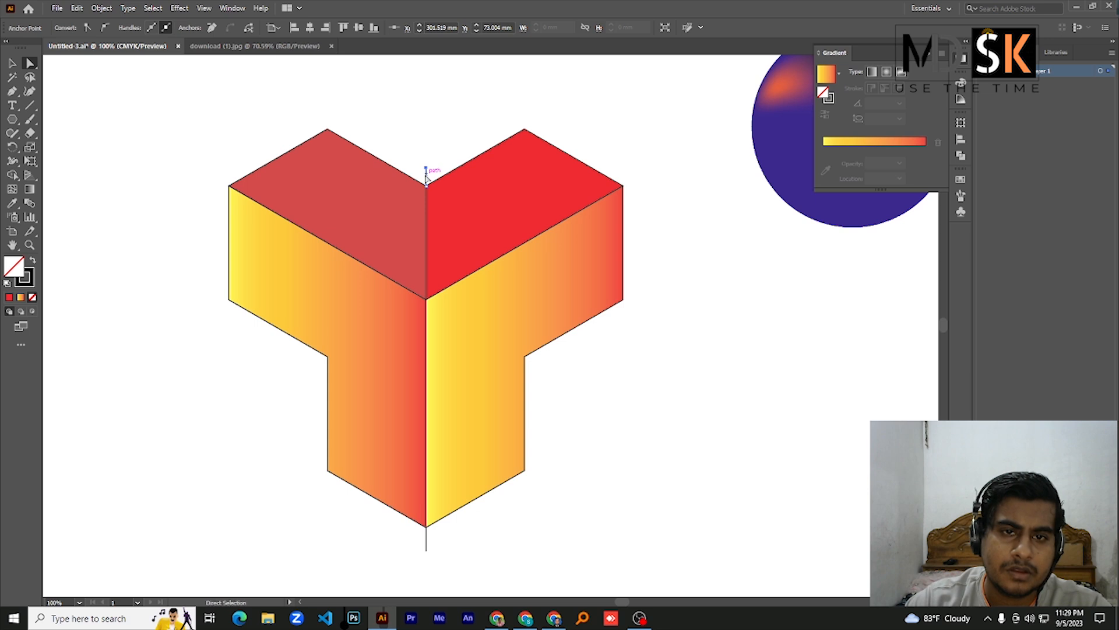
left_click(446, 204)
left_click_drag(395, 545, 425, 525)
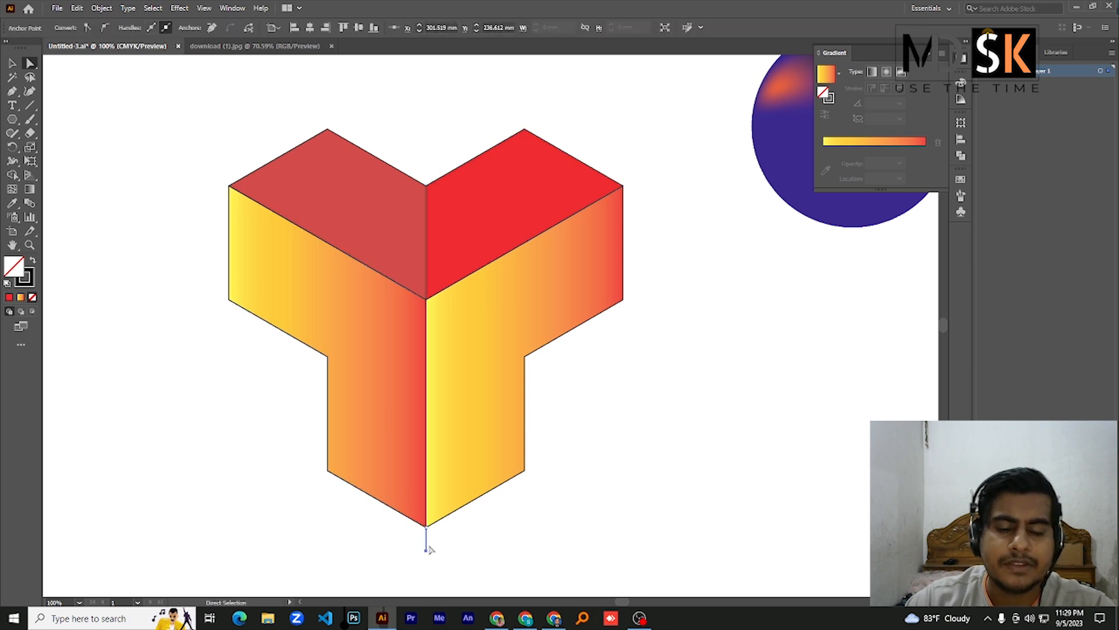
left_click(430, 487)
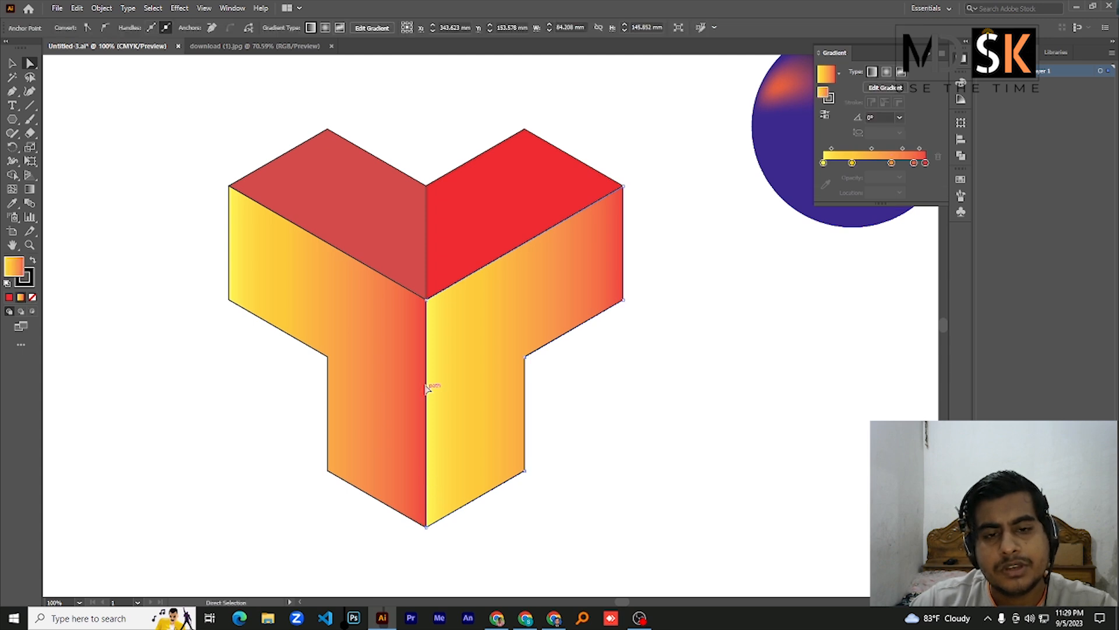
left_click(724, 436)
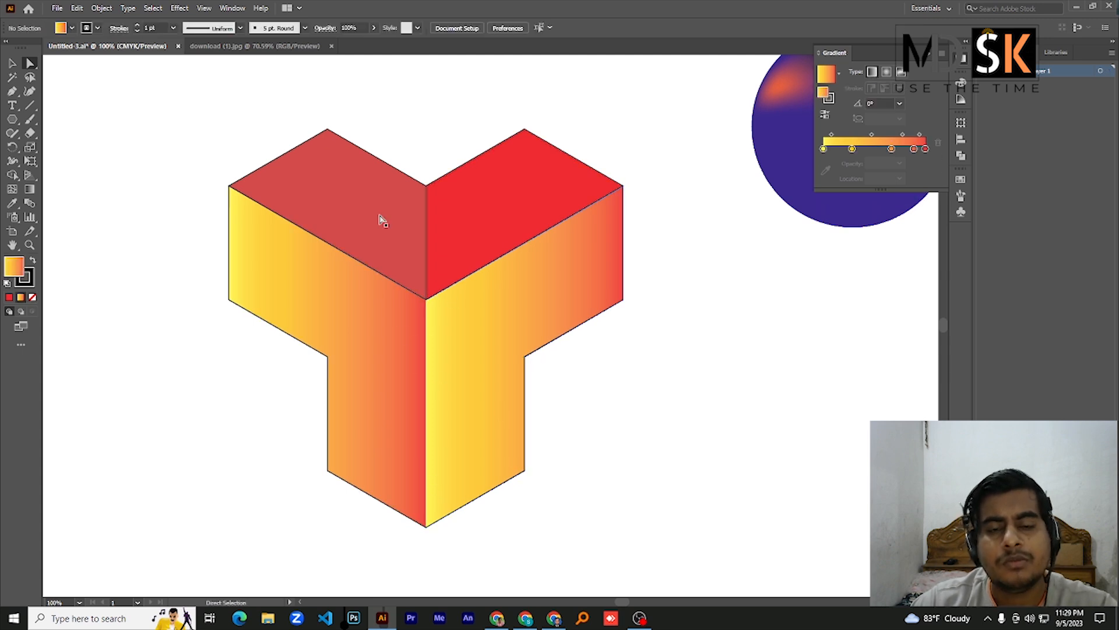